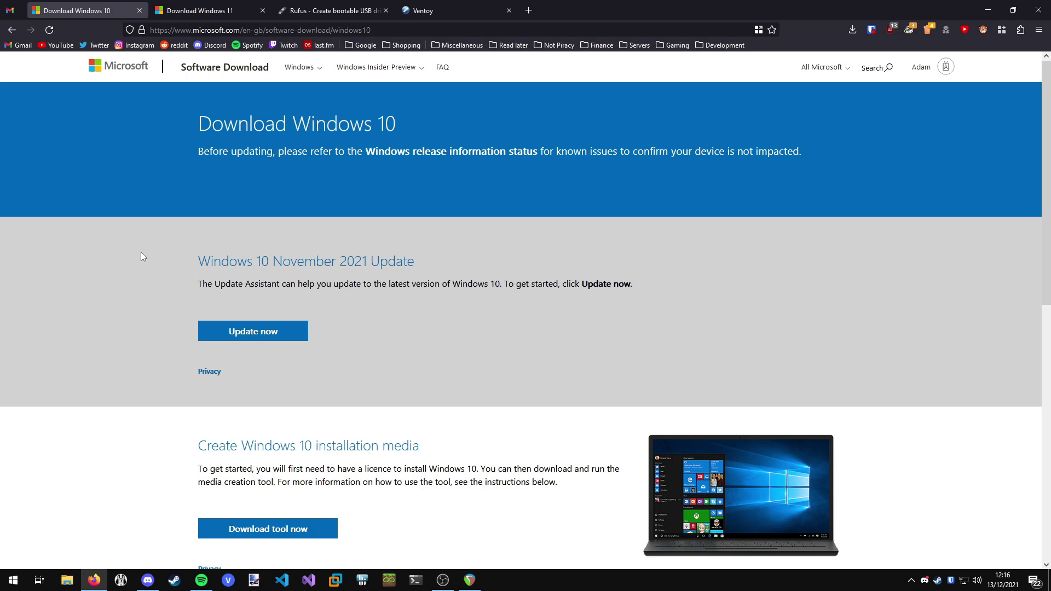
Download the Windows 10 media creation tool, MediaCreationTool21H2.exe, and save it to Downloads
{"action": "left_click", "coordinate": [208, 11]}
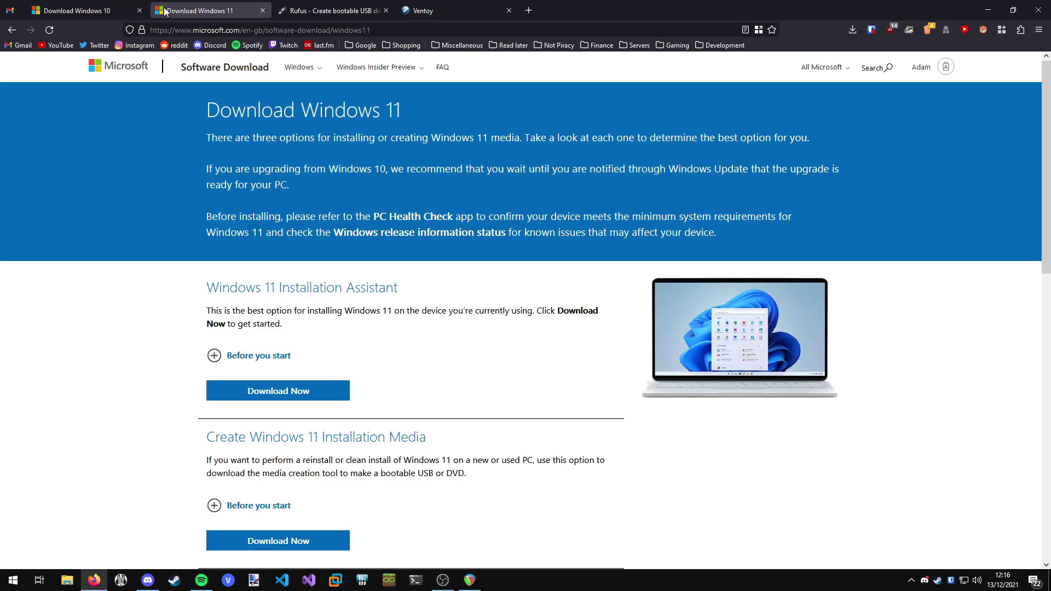
{"action": "scroll", "coordinate": [277, 460], "scroll_direction": "down", "scroll_amount": 1}
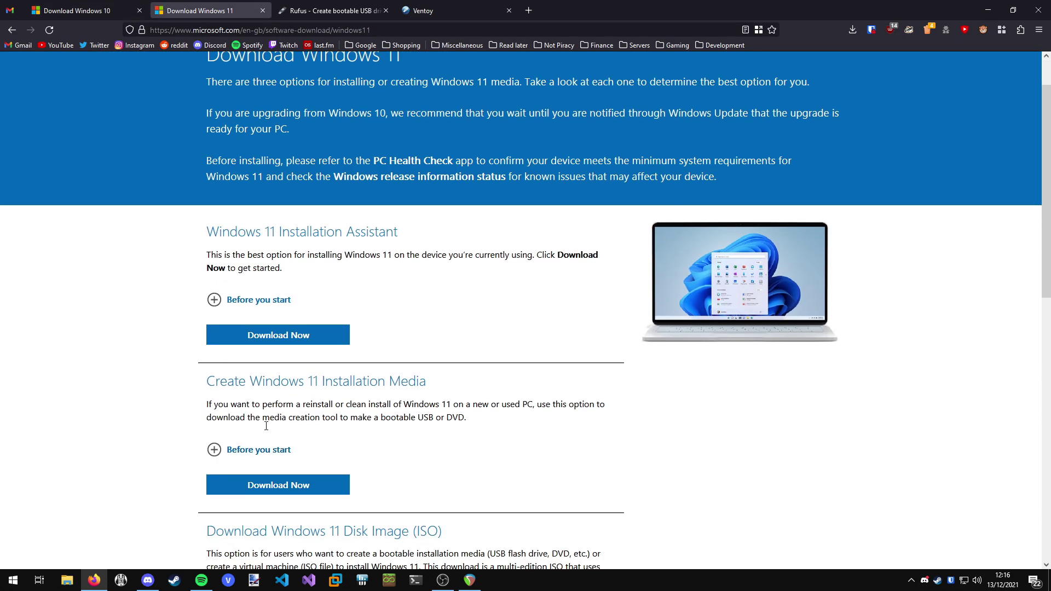
{"action": "scroll", "coordinate": [722, 438], "scroll_direction": "up", "scroll_amount": 1}
{"action": "left_click", "coordinate": [82, 10]}
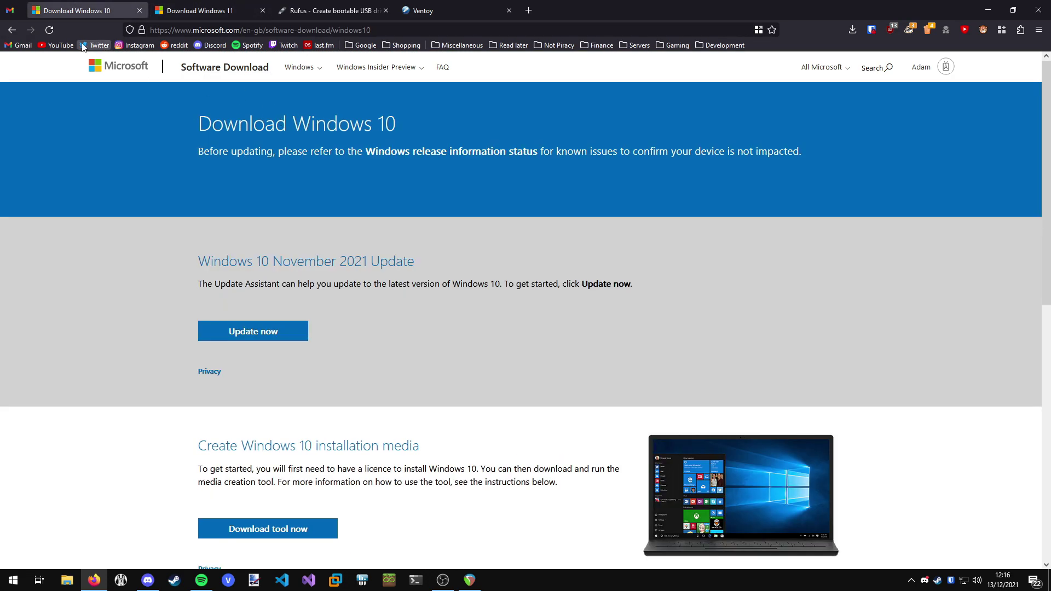
{"action": "scroll", "coordinate": [113, 203], "scroll_direction": "down", "scroll_amount": 2}
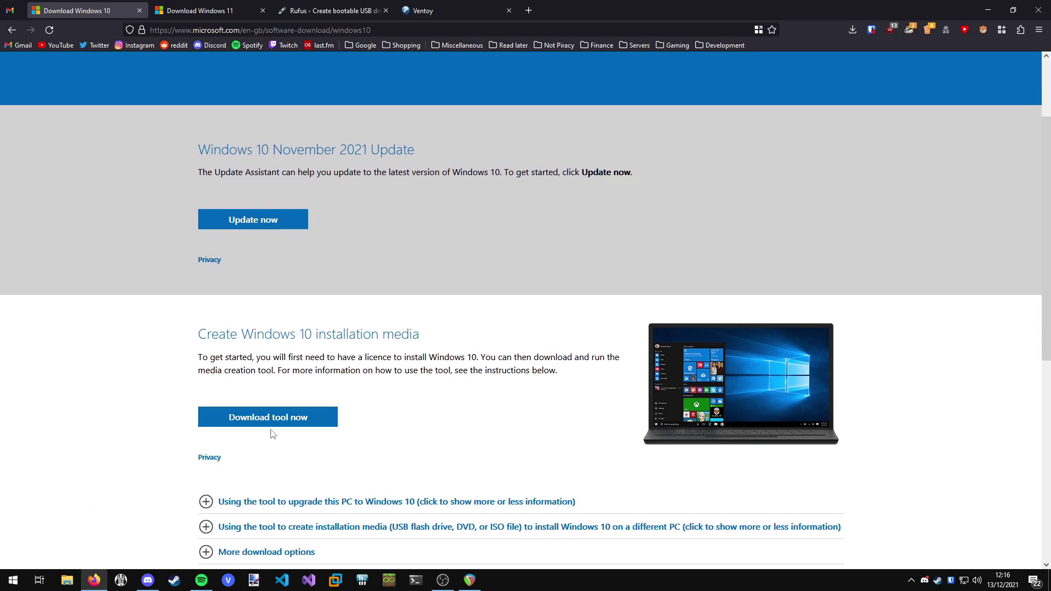
{"action": "left_click", "coordinate": [274, 422]}
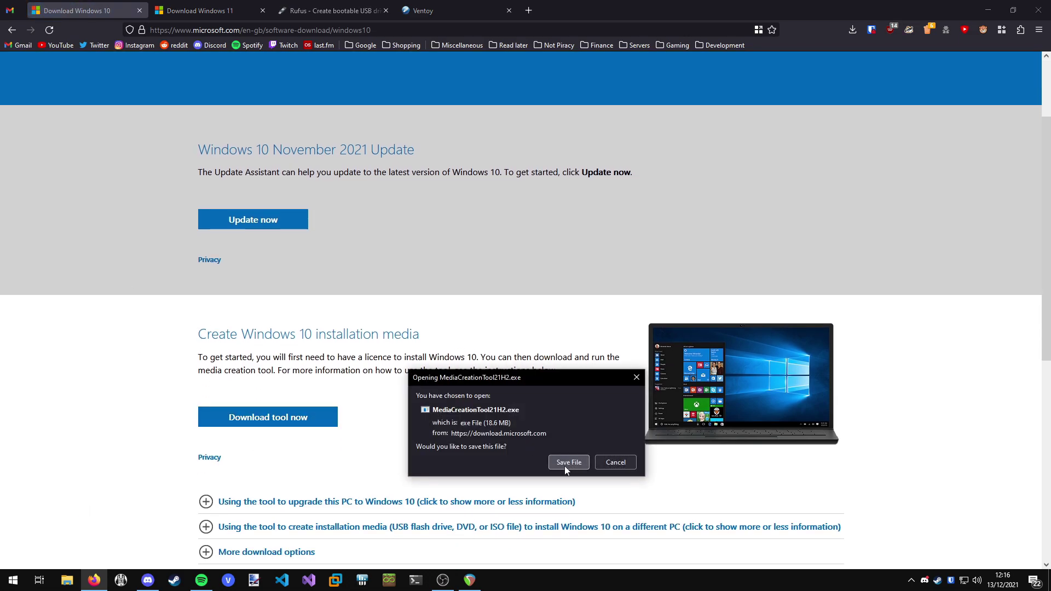
{"action": "left_click", "coordinate": [568, 463]}
{"action": "left_click", "coordinate": [528, 367]}
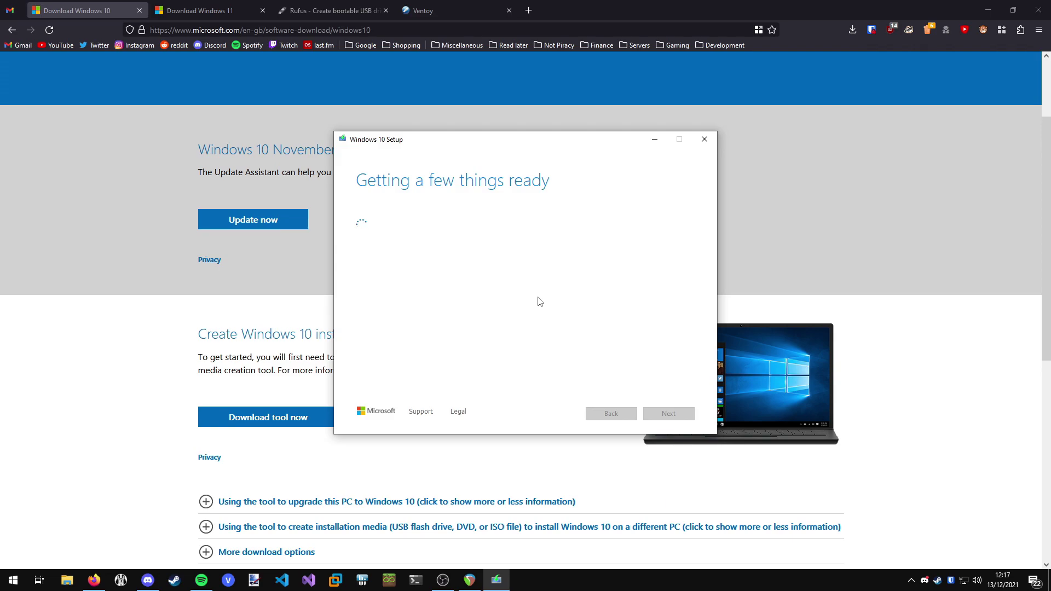
Accept the licence, choose installation media for another PC, and unlock the language and edition options
{"action": "left_click", "coordinate": [668, 413]}
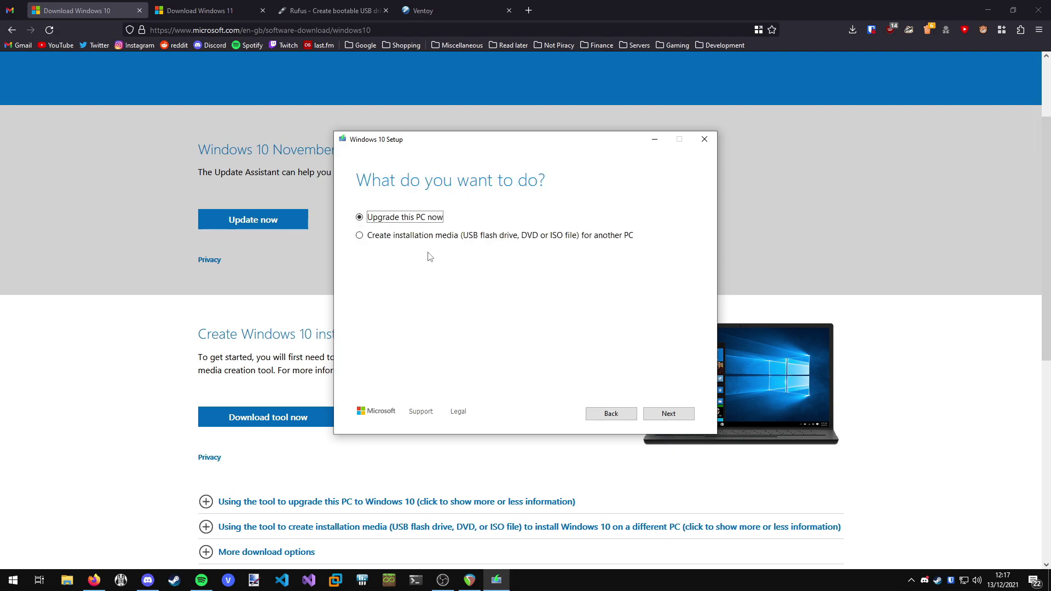
{"action": "left_click", "coordinate": [370, 238]}
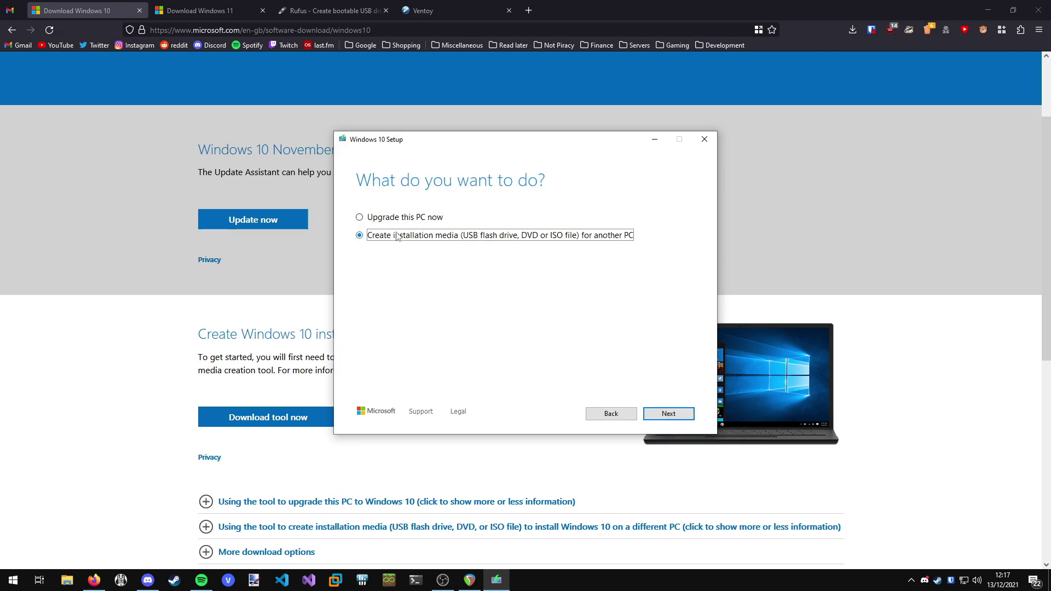
{"action": "left_click", "coordinate": [675, 415]}
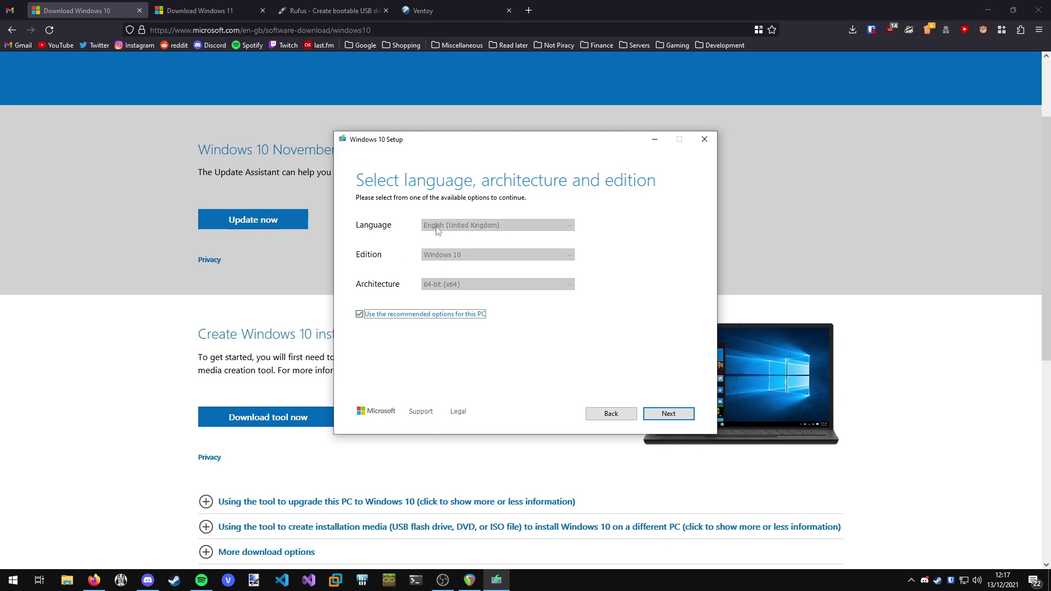
{"action": "left_click", "coordinate": [368, 316]}
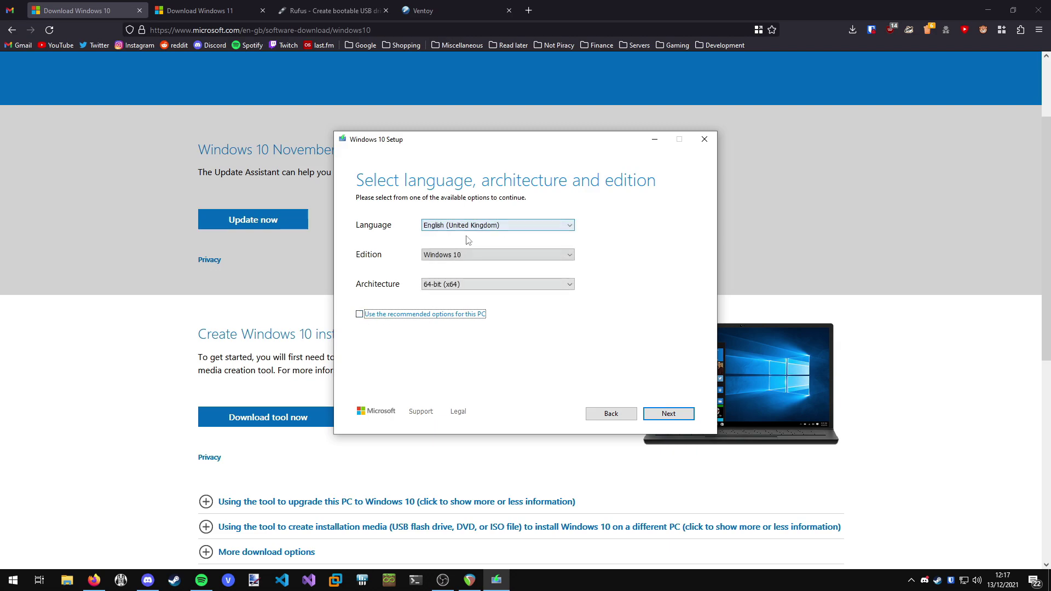
{"action": "left_click", "coordinate": [664, 417]}
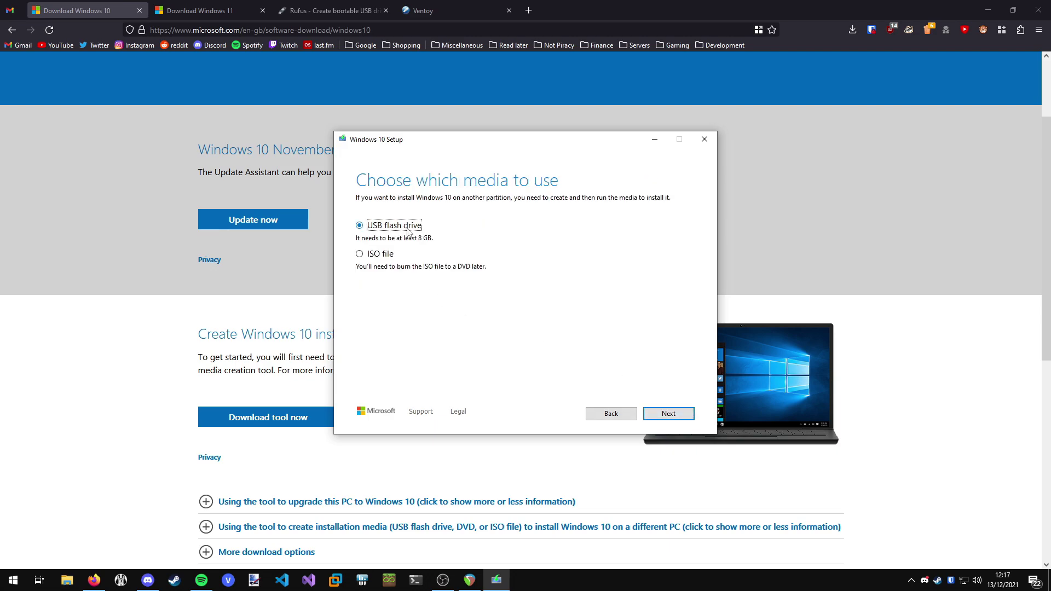
Pick USB flash drive, refresh so drive H: appears, then quit the Windows 10 setup
{"action": "left_click", "coordinate": [665, 414]}
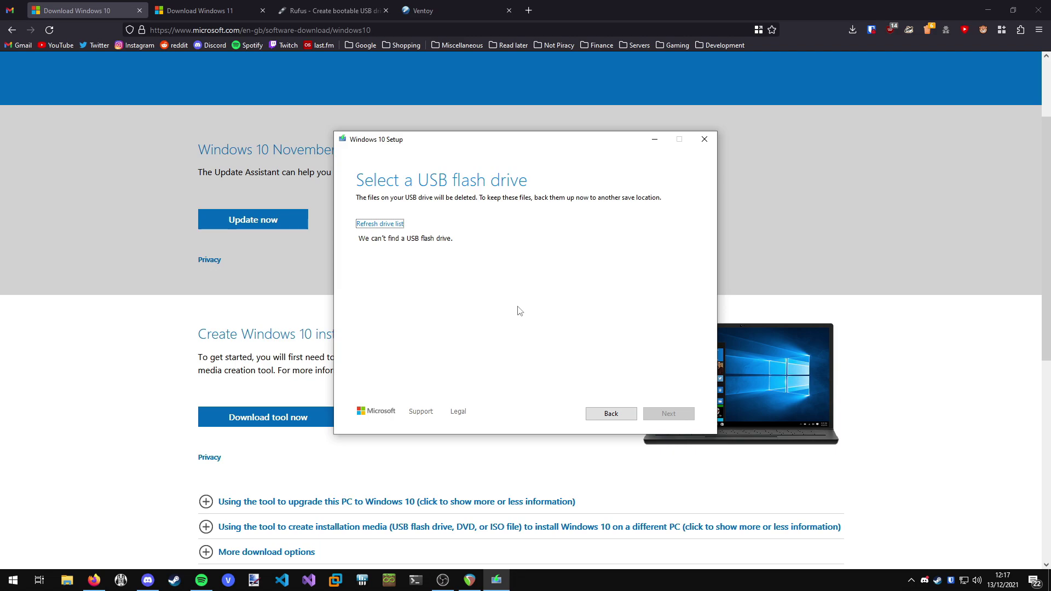
{"action": "left_click", "coordinate": [398, 224]}
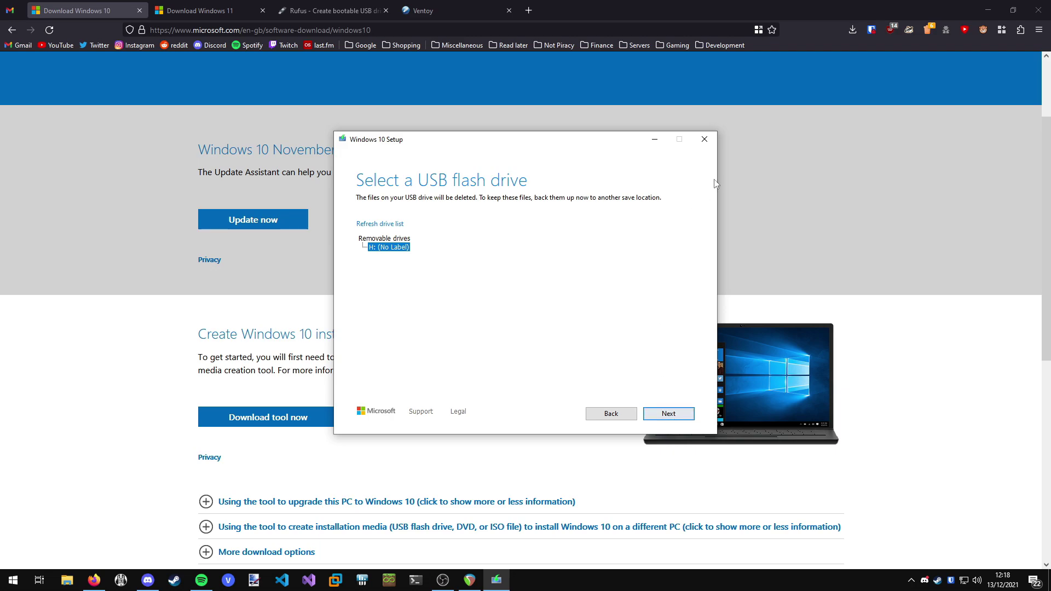
{"action": "left_click", "coordinate": [704, 139]}
{"action": "left_click", "coordinate": [528, 329]}
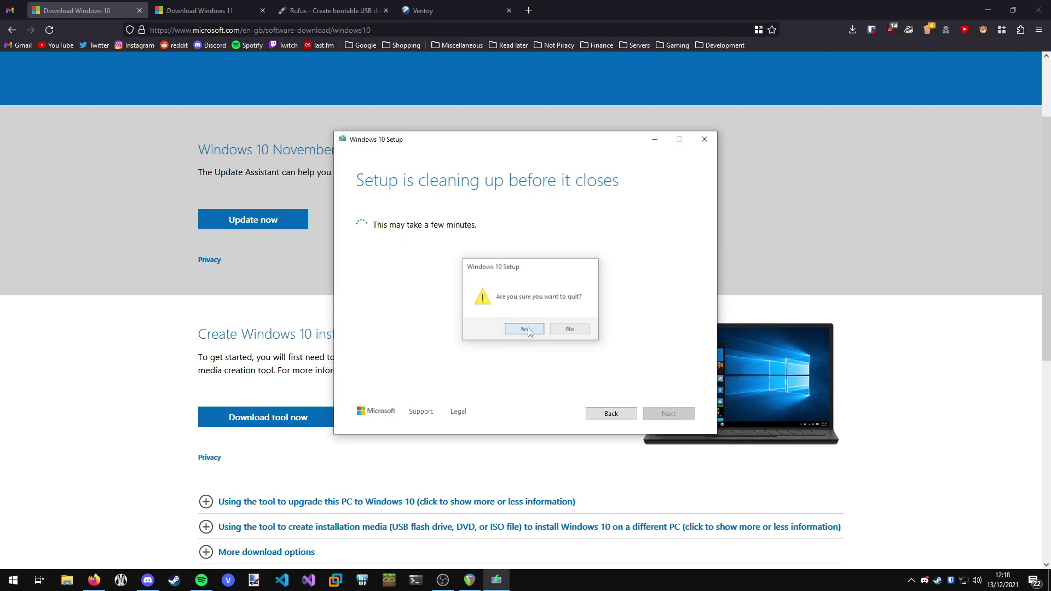
{"action": "left_click", "coordinate": [293, 5]}
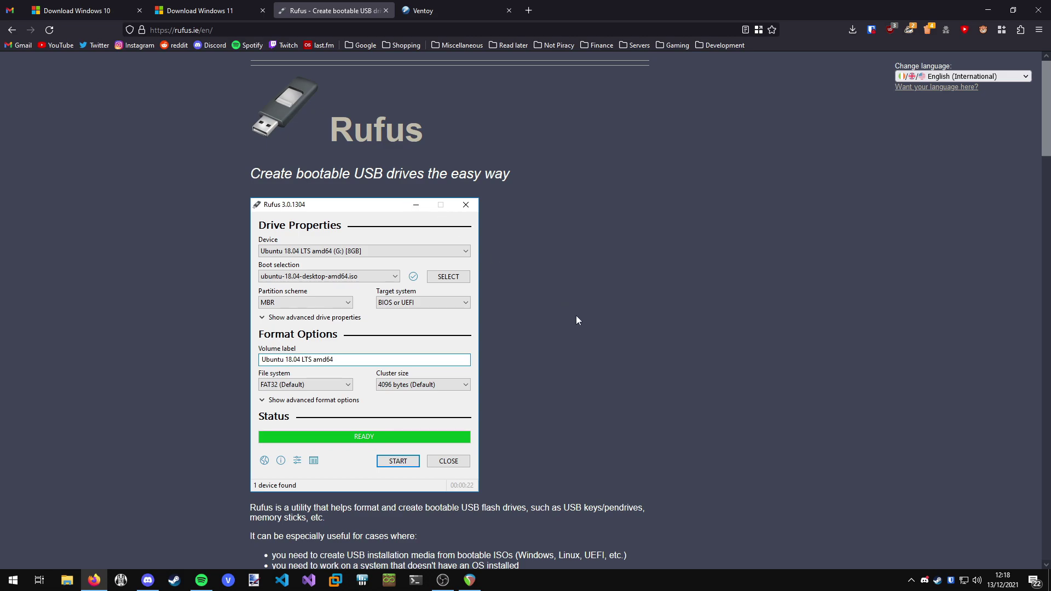
Download Rufus 3.17 Portable (rufus-3.17p.exe) and save it to the Downloads folder
{"action": "scroll", "coordinate": [576, 320], "scroll_direction": "down", "scroll_amount": 1}
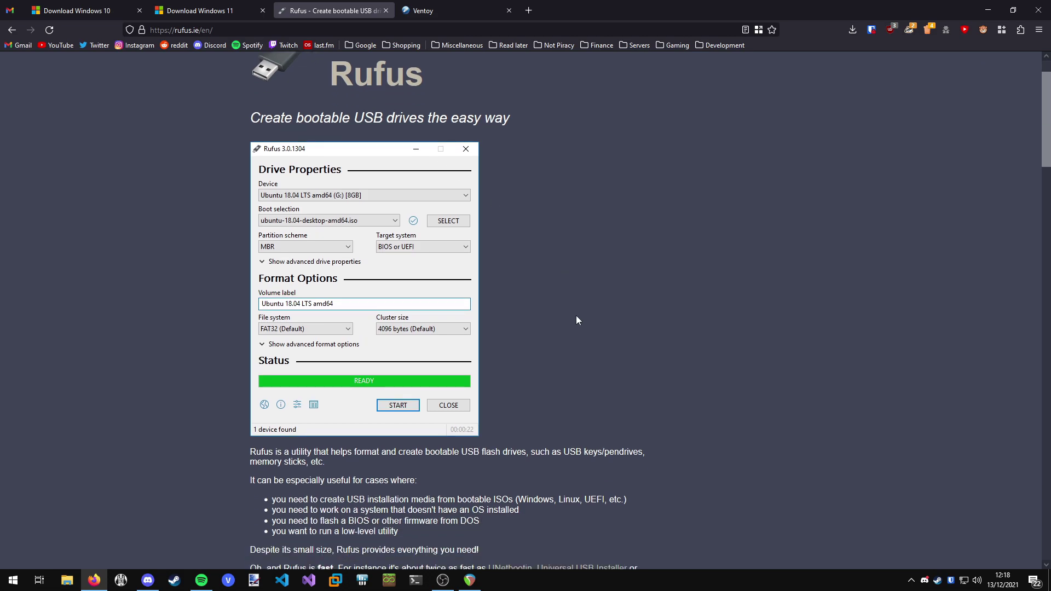
{"action": "scroll", "coordinate": [576, 317], "scroll_direction": "down", "scroll_amount": 1}
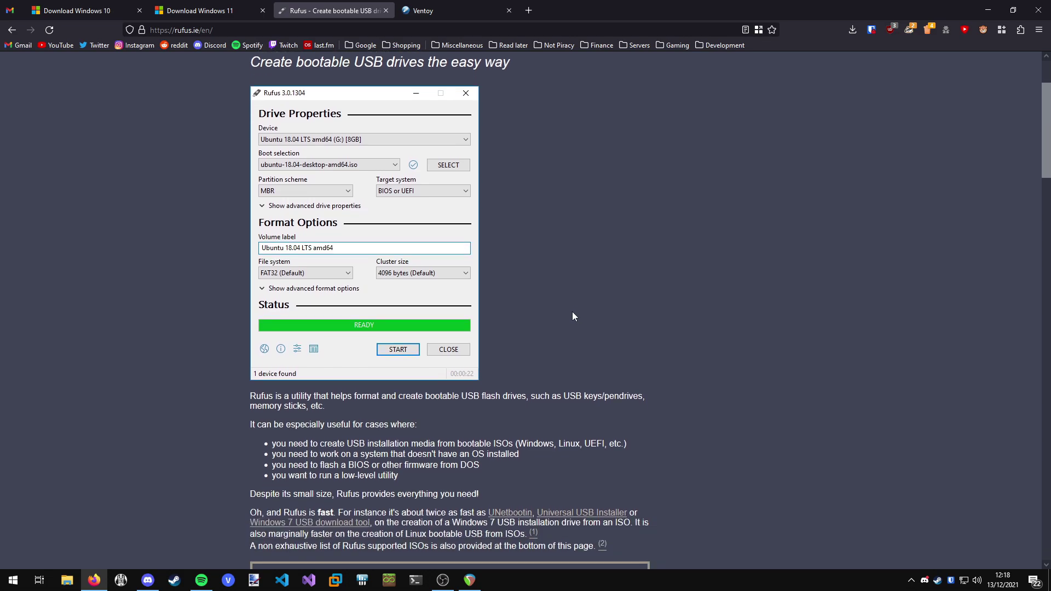
{"action": "scroll", "coordinate": [573, 316], "scroll_direction": "down", "scroll_amount": 4}
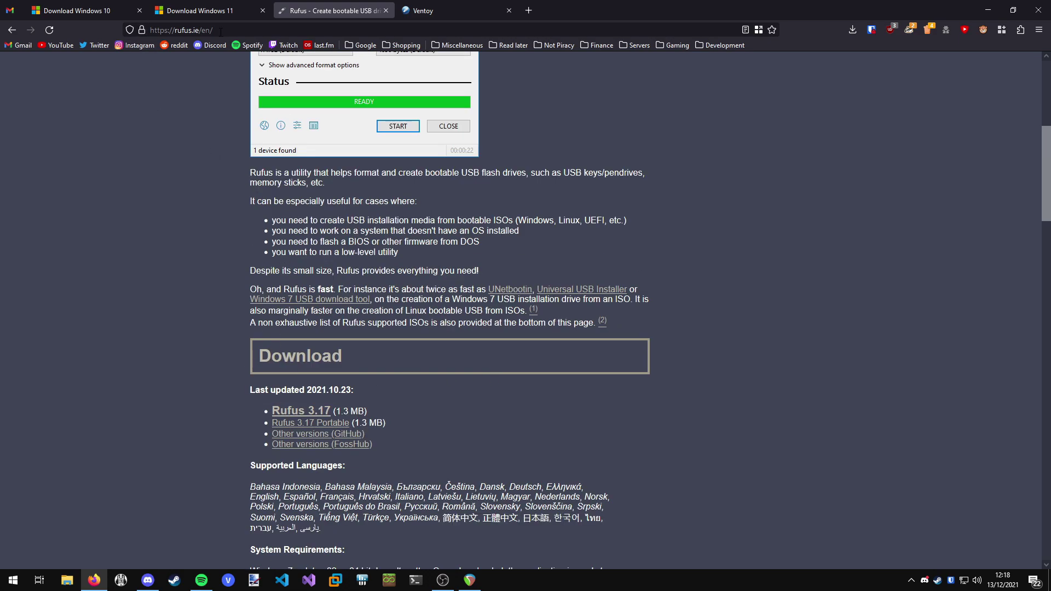
{"action": "scroll", "coordinate": [229, 307], "scroll_direction": "down", "scroll_amount": 1}
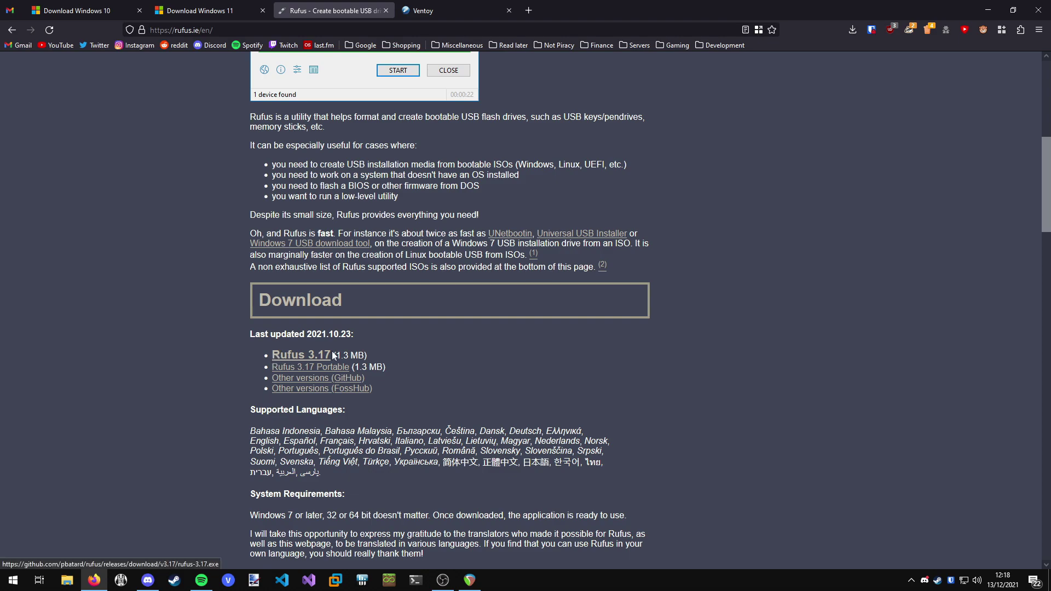
{"action": "left_click", "coordinate": [313, 371]}
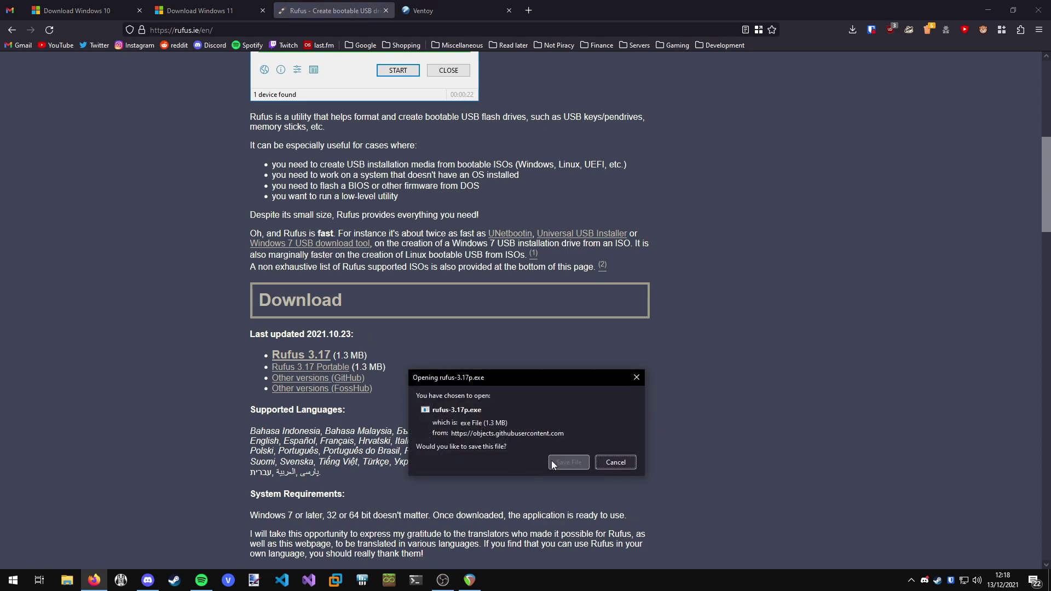
{"action": "left_click", "coordinate": [553, 462]}
{"action": "left_click", "coordinate": [134, 259]}
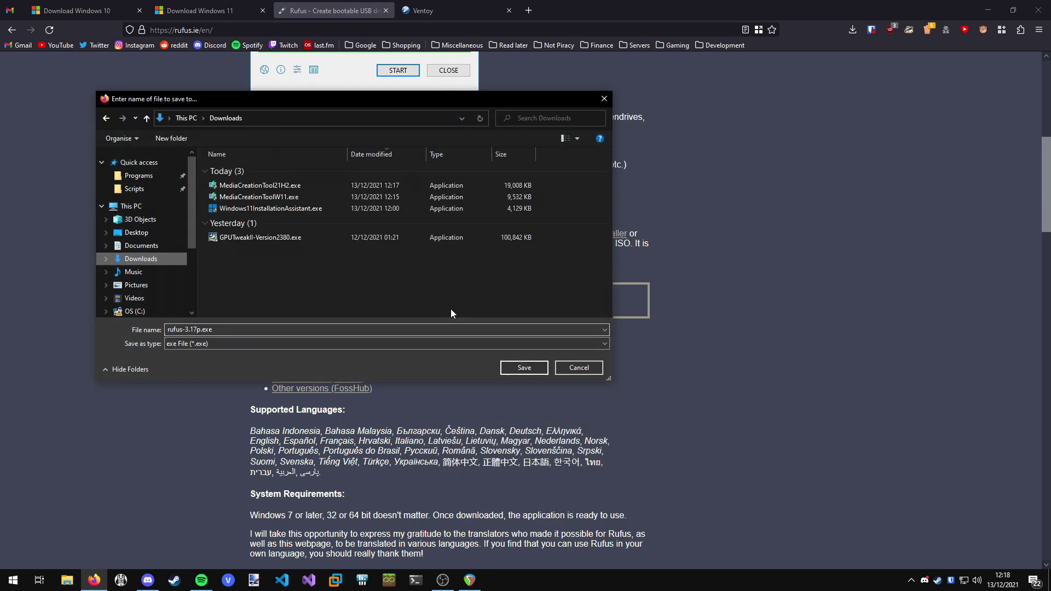
{"action": "left_click", "coordinate": [523, 368]}
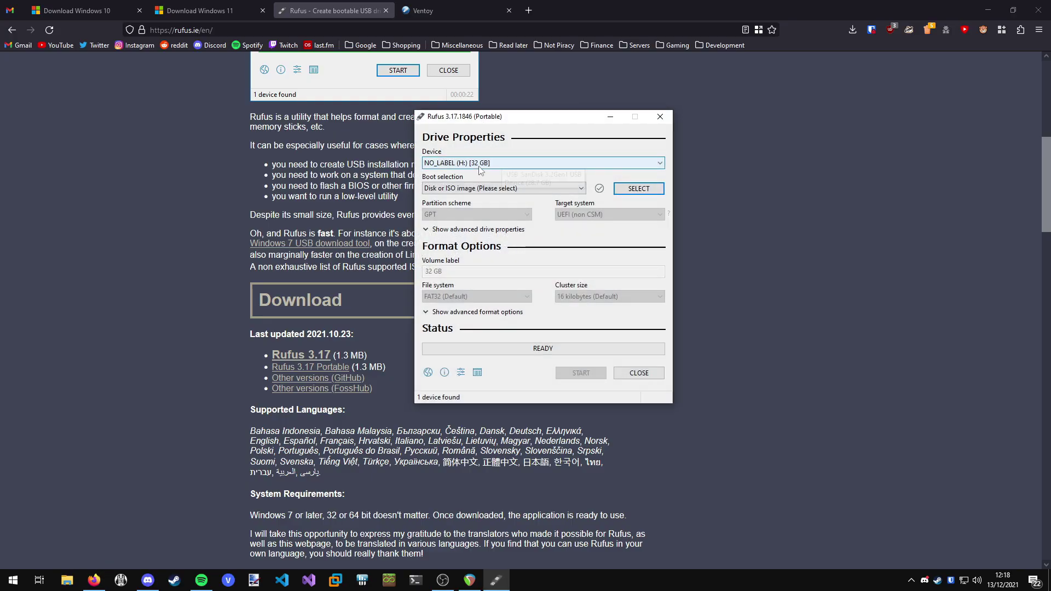
Keep the 32 GB USB drive as device and 'Disk or ISO image' as boot type
{"action": "left_click", "coordinate": [479, 166]}
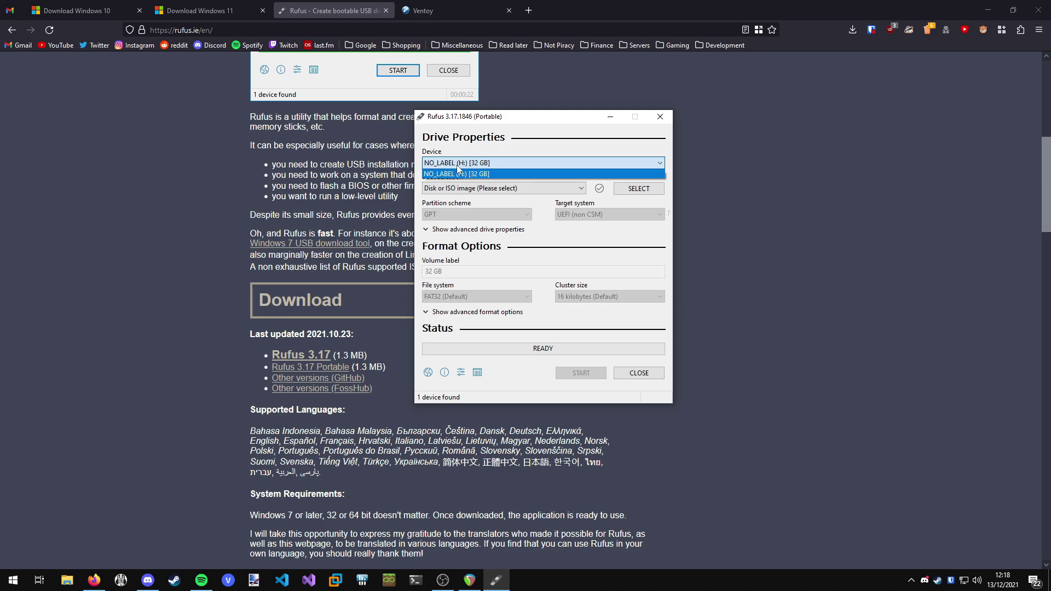
{"action": "left_click", "coordinate": [461, 173]}
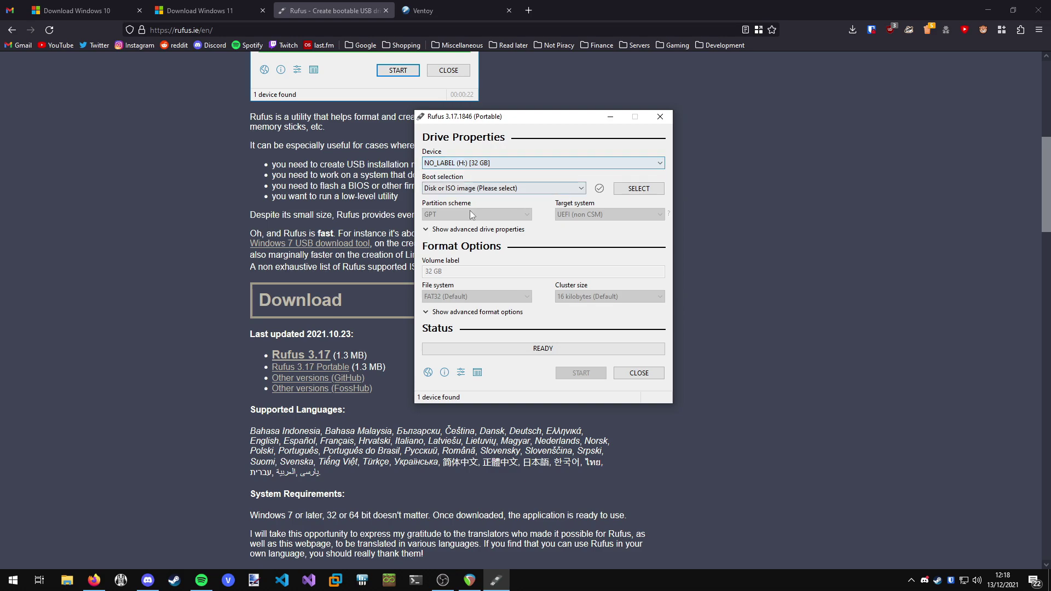
{"action": "left_click", "coordinate": [464, 192]}
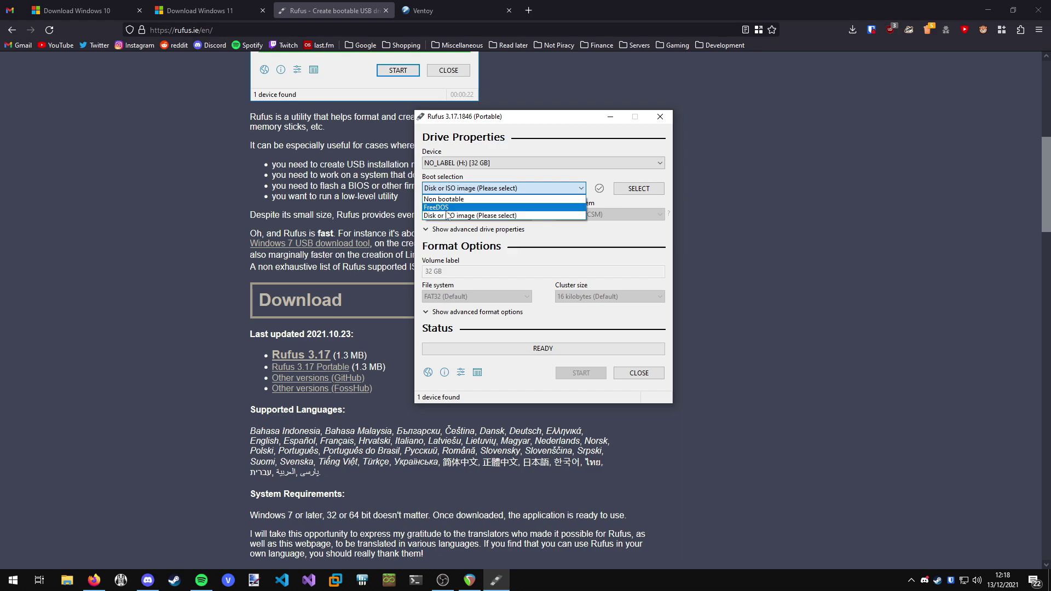
{"action": "left_click", "coordinate": [447, 216]}
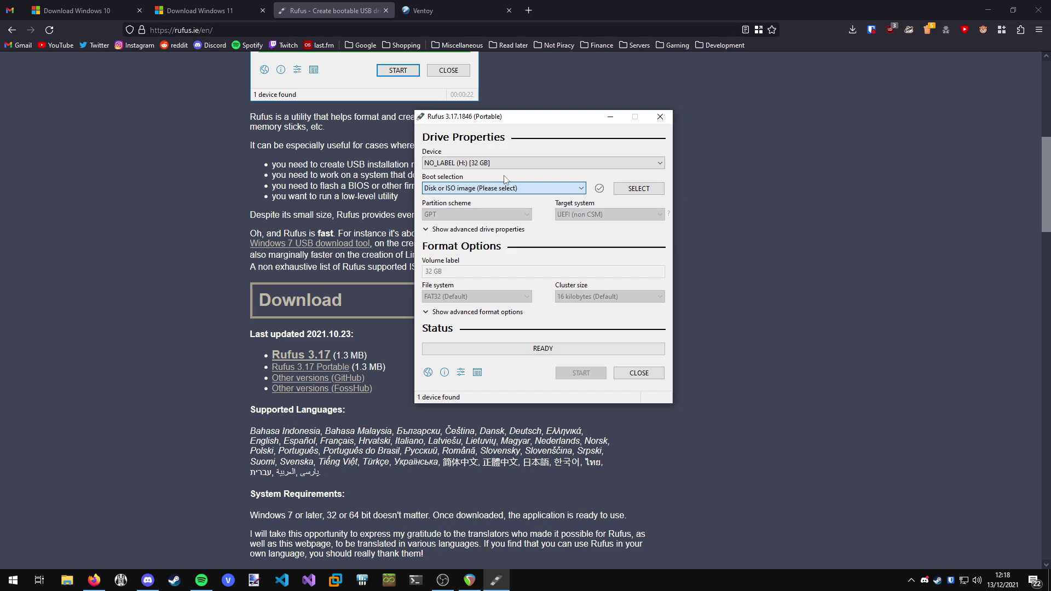
Load Win11_EnglishInternational_x64v1.iso and keep Standard Windows 11 Installation as the image option
{"action": "left_click", "coordinate": [639, 189]}
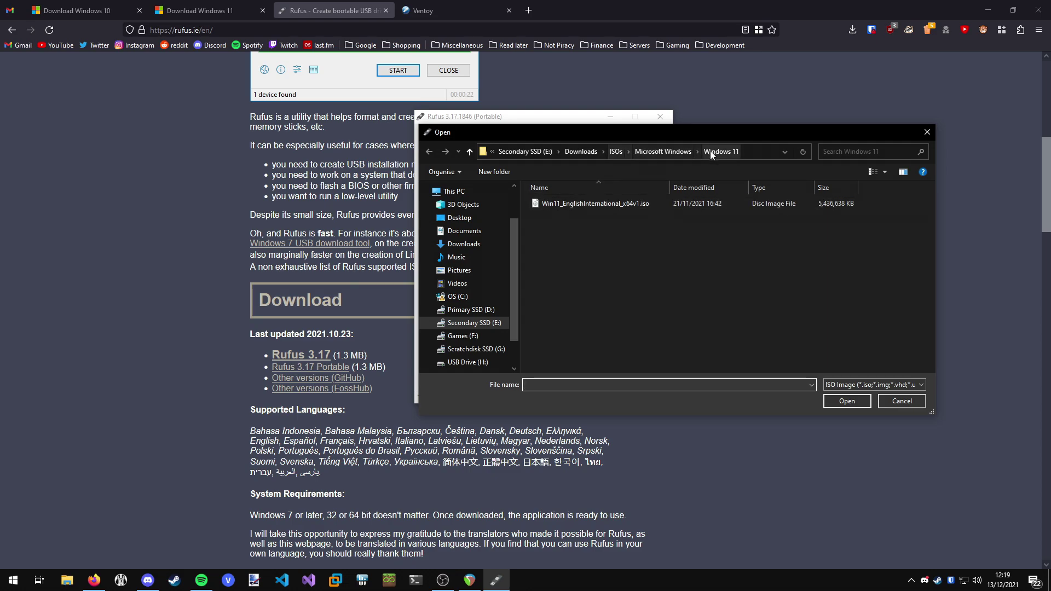
{"action": "double_click", "coordinate": [607, 207]}
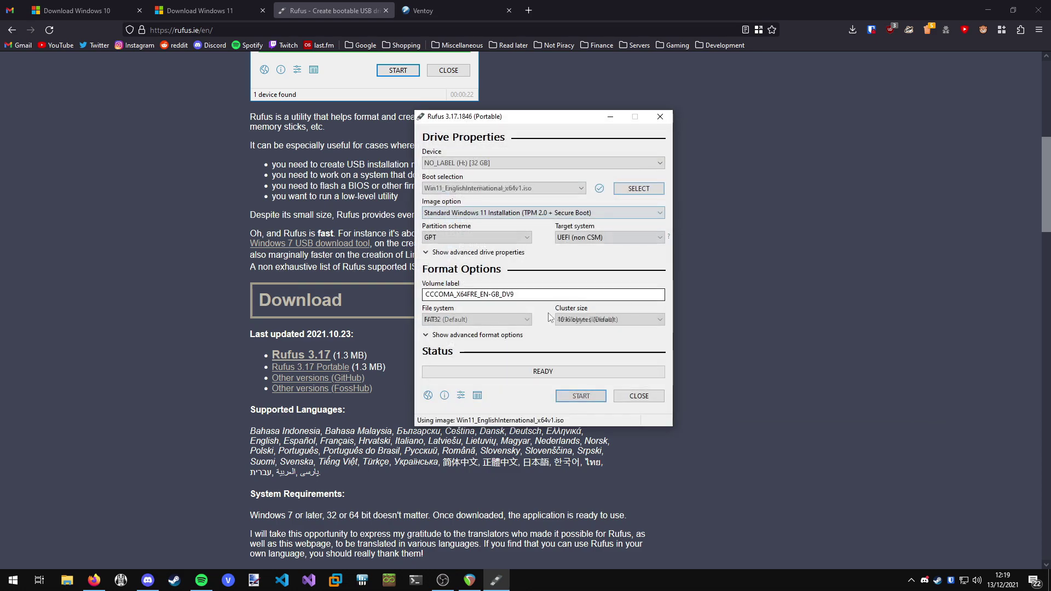
{"action": "left_click", "coordinate": [452, 213]}
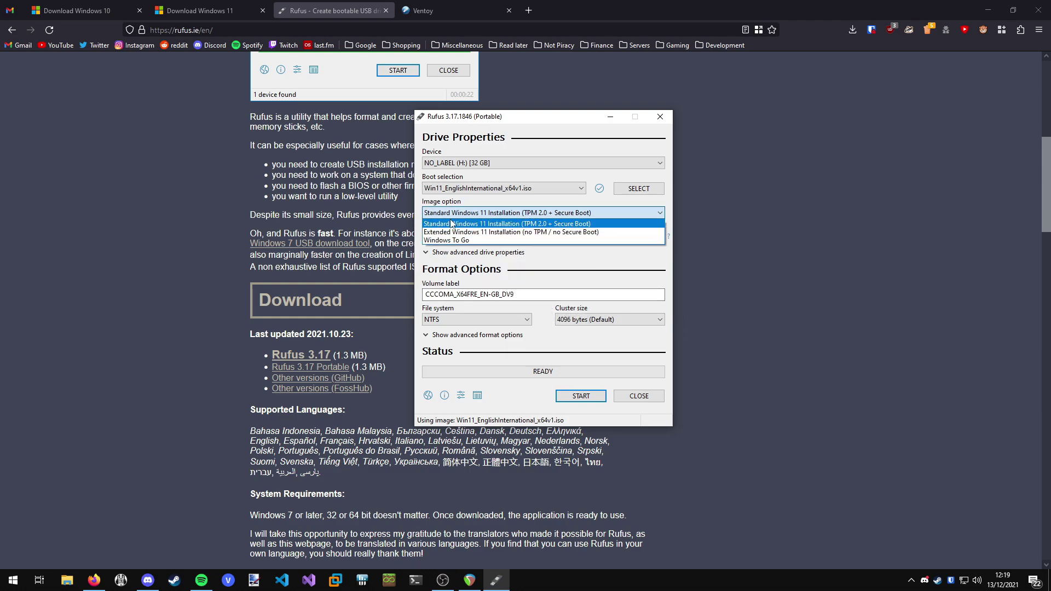
{"action": "left_click", "coordinate": [530, 146]}
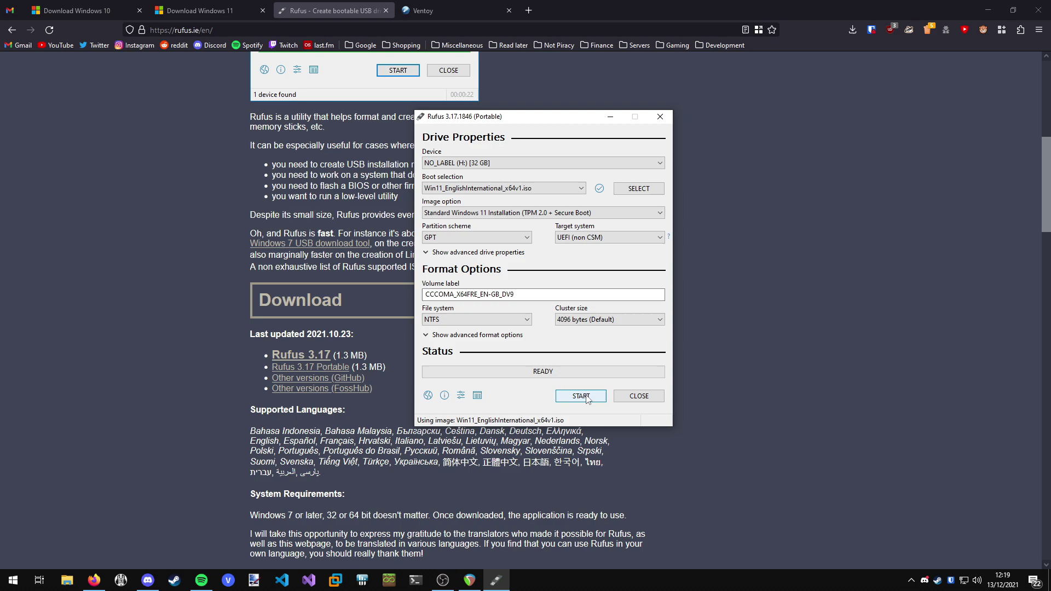
Load void-live-x86_64-20210930.iso from ISOs > Linux > Void Linux, then close Rufus
{"action": "left_click", "coordinate": [634, 189]}
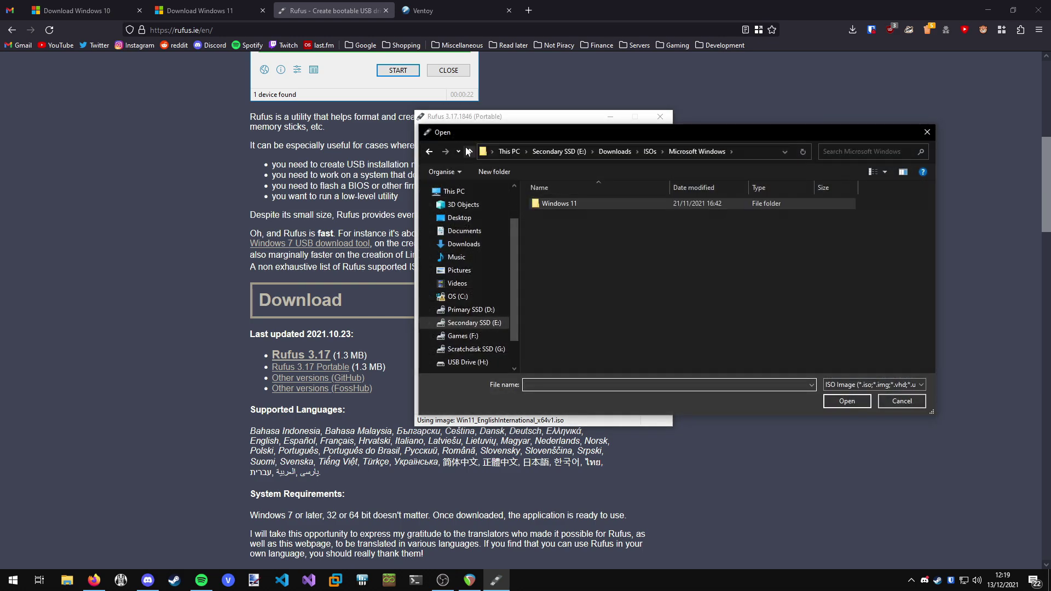
{"action": "key", "text": "alt+Up"}
{"action": "double_click", "coordinate": [552, 203]}
{"action": "double_click", "coordinate": [558, 215]}
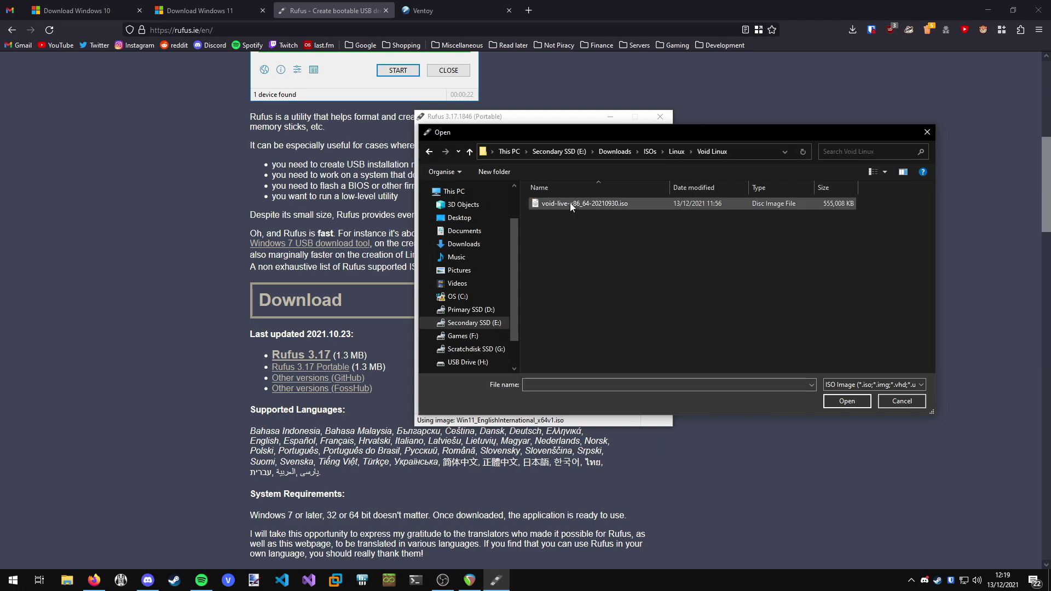
{"action": "double_click", "coordinate": [559, 204]}
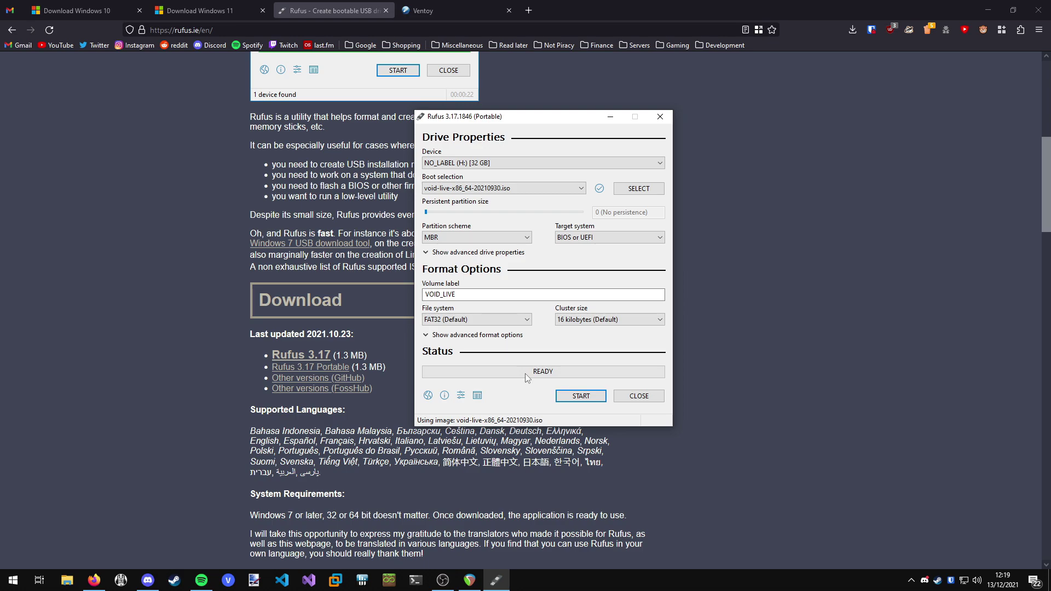
{"action": "left_click", "coordinate": [659, 116]}
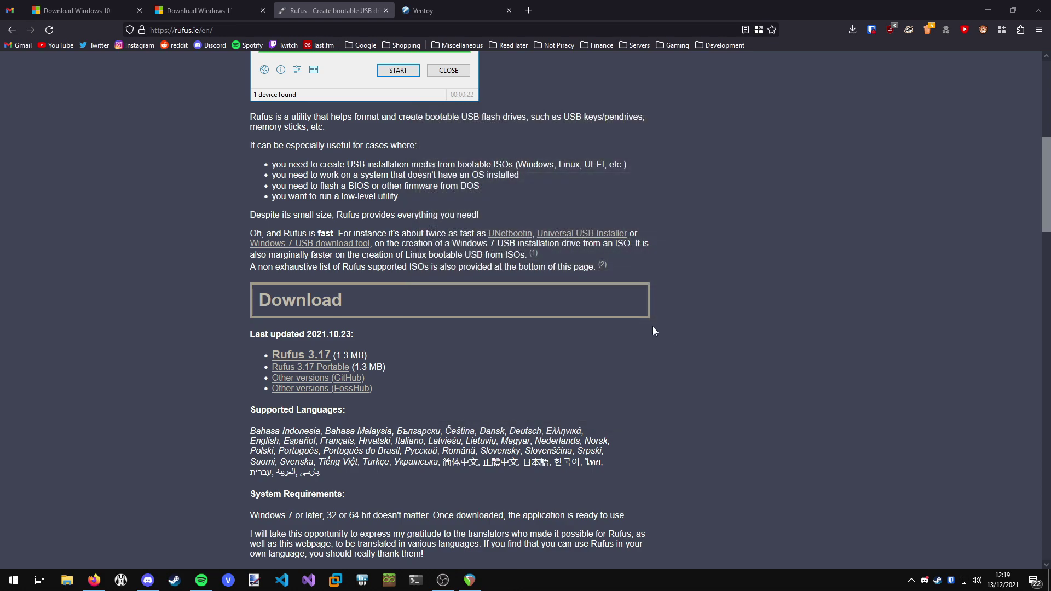
Go to the Ventoy website's Downloads page to reach the 1.0.62 GitHub release assets
{"action": "left_click", "coordinate": [454, 15]}
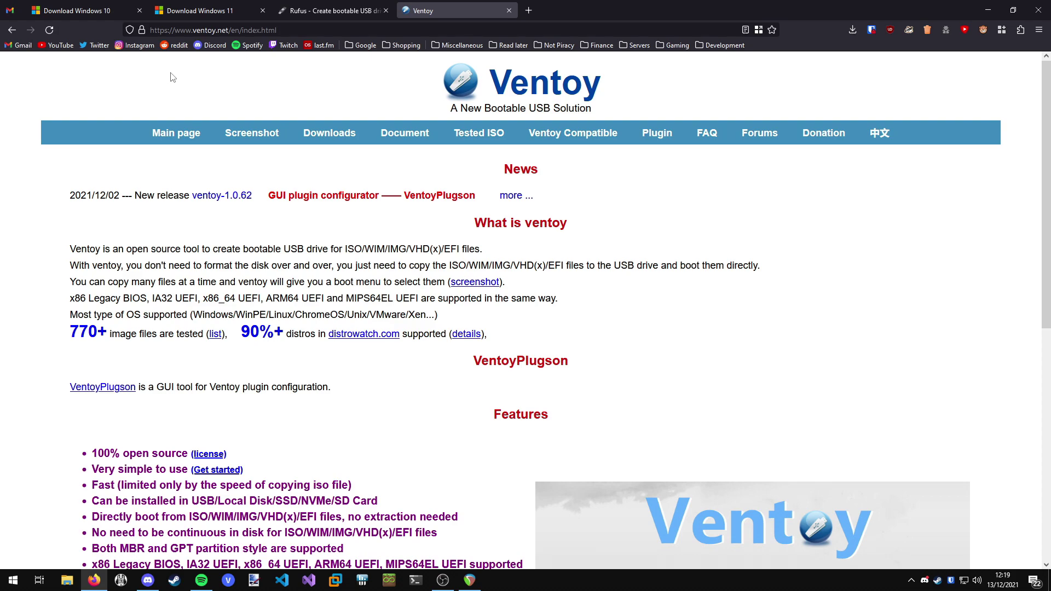
{"action": "left_click", "coordinate": [334, 133]}
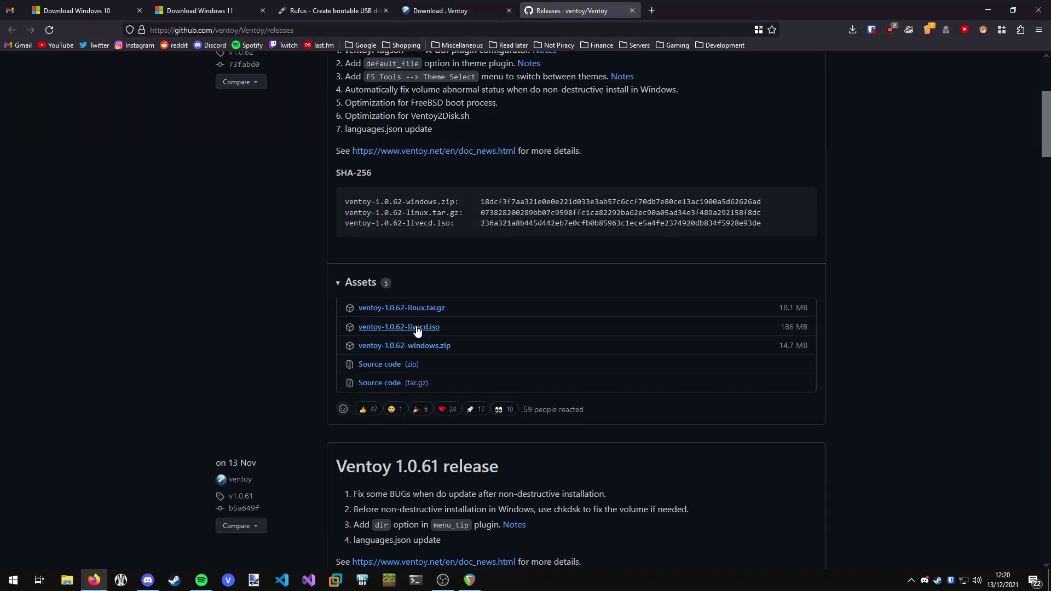
Download ventoy-1.0.62-windows.zip and open it with WinRAR
{"action": "left_click", "coordinate": [405, 346]}
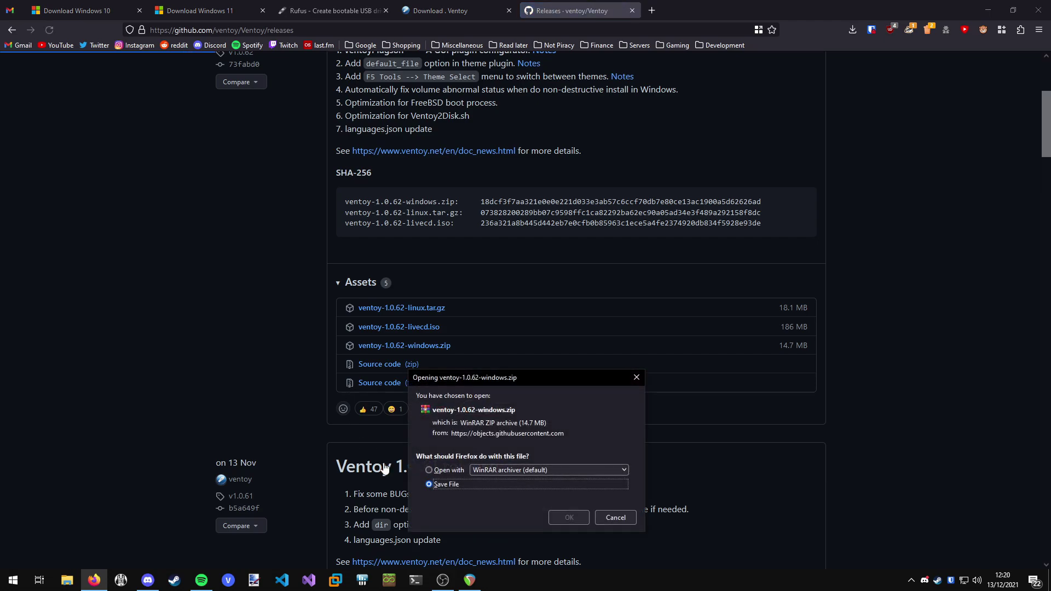
{"action": "left_click", "coordinate": [449, 470]}
{"action": "left_click", "coordinate": [569, 517]}
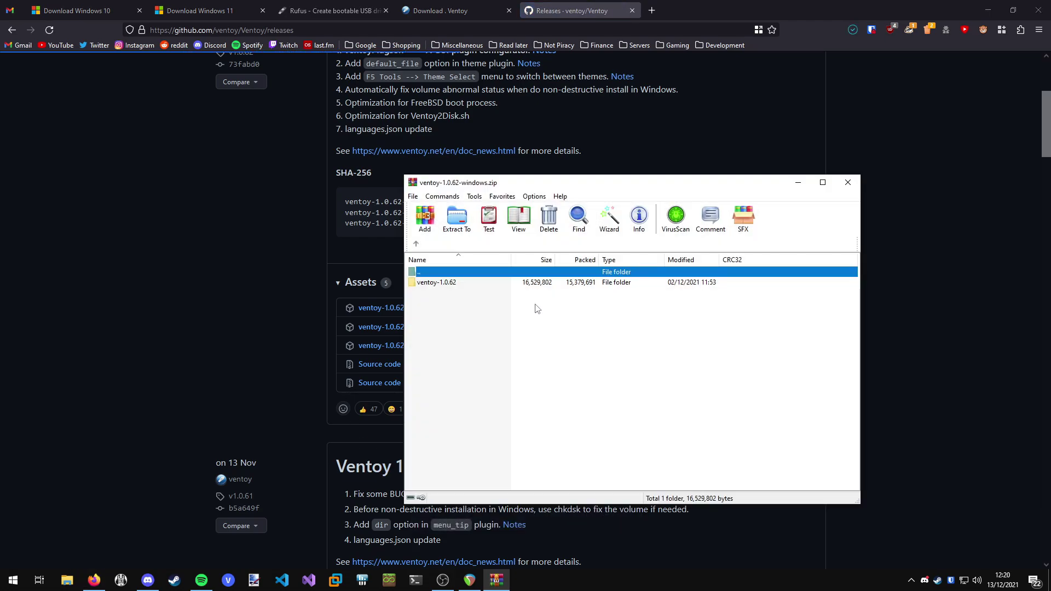
Extract the ventoy-1.0.62 folder from the archive onto the Desktop and open it
{"action": "key", "text": "super+e"}
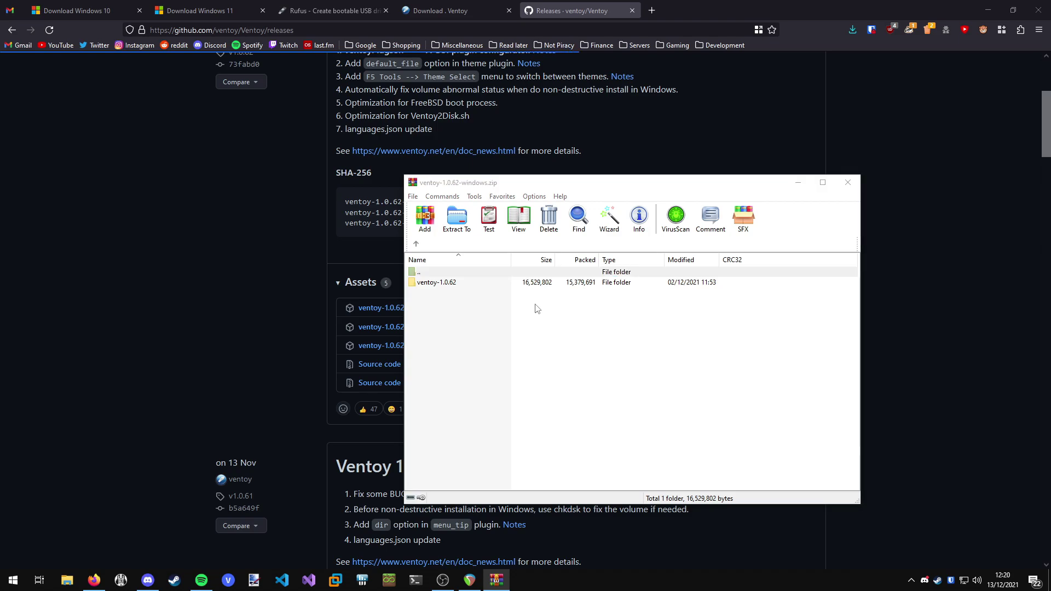
{"action": "left_click", "coordinate": [181, 338]}
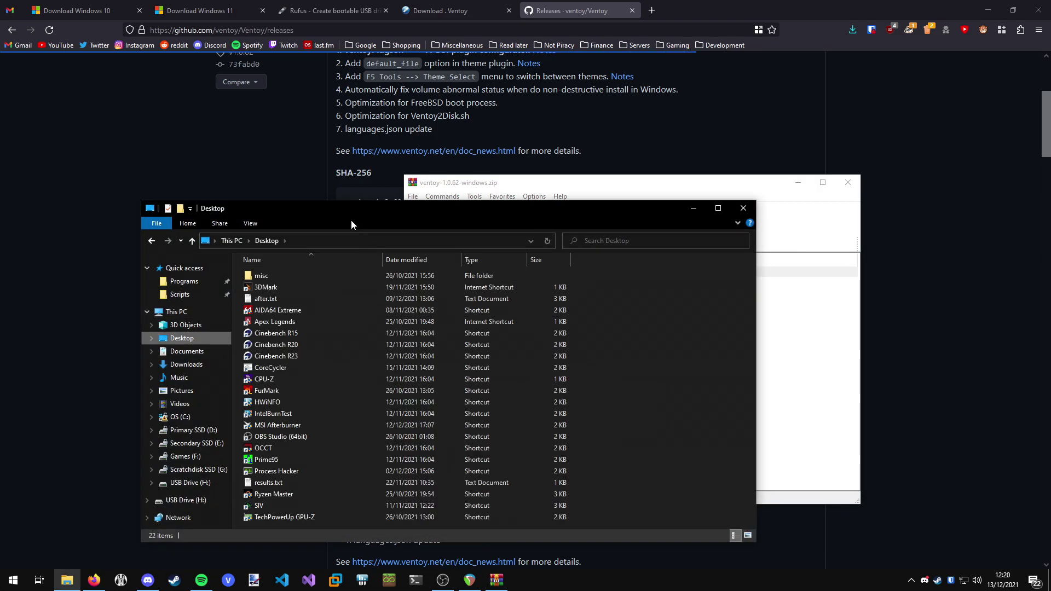
{"action": "left_click_drag", "start_coordinate": [327, 222], "coordinate": [244, 196]}
{"action": "left_click", "coordinate": [711, 182]}
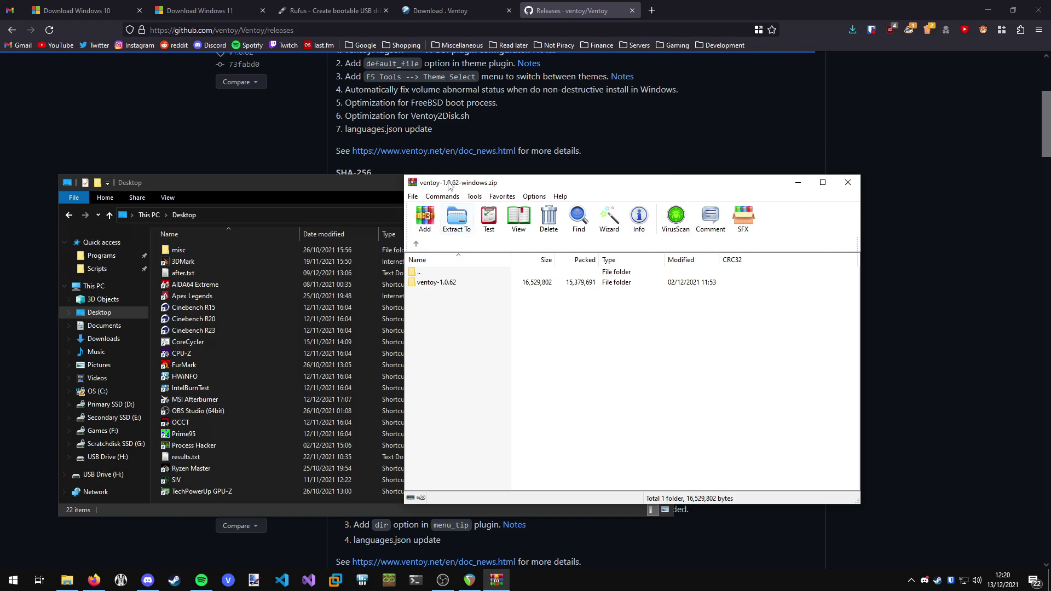
{"action": "left_click_drag", "start_coordinate": [492, 183], "coordinate": [872, 196]}
{"action": "left_click_drag", "start_coordinate": [813, 294], "coordinate": [580, 465]}
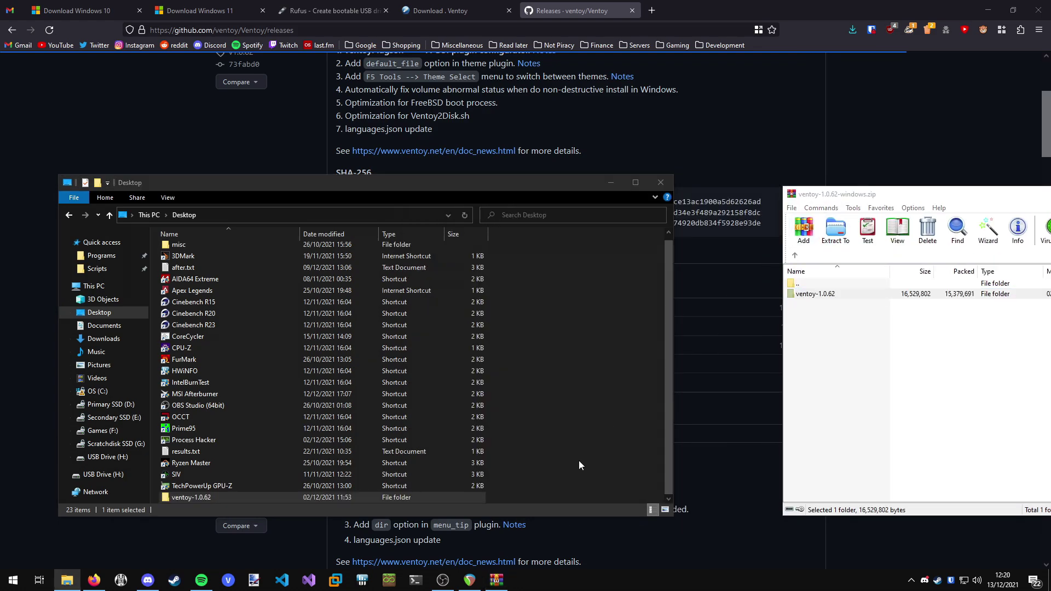
{"action": "double_click", "coordinate": [211, 497]}
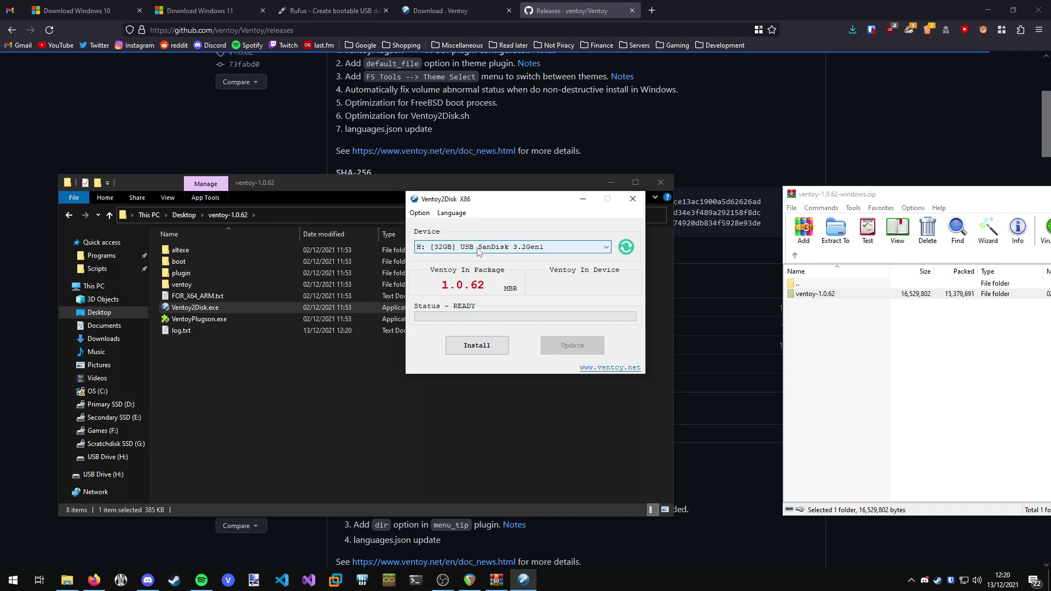
Keep drive H: (32 GB SanDisk USB) as the Ventoy2Disk target device
{"action": "left_click", "coordinate": [577, 248]}
{"action": "left_click", "coordinate": [512, 257]}
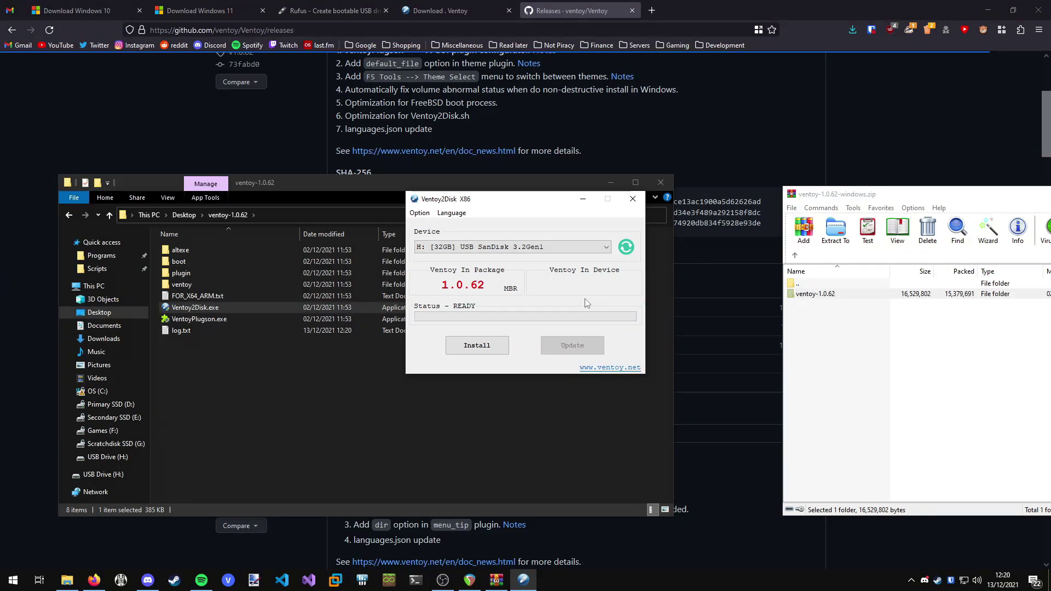
Install Ventoy 1.0.62 on drive H:, accepting both data-wipe warnings and dismissing the success message
{"action": "left_click", "coordinate": [476, 345]}
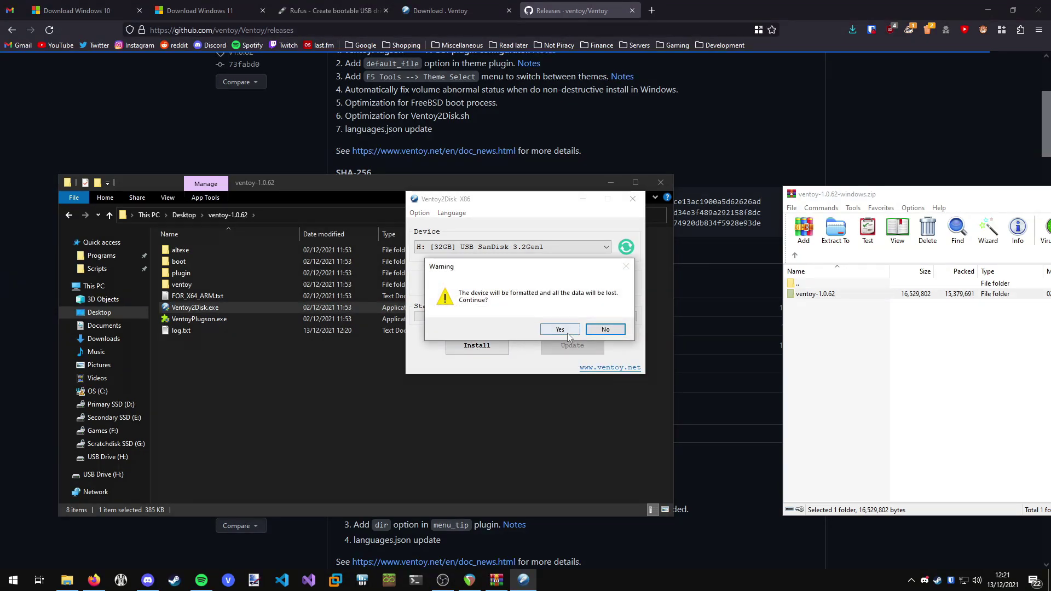
{"action": "left_click", "coordinate": [568, 334]}
{"action": "left_click", "coordinate": [560, 330]}
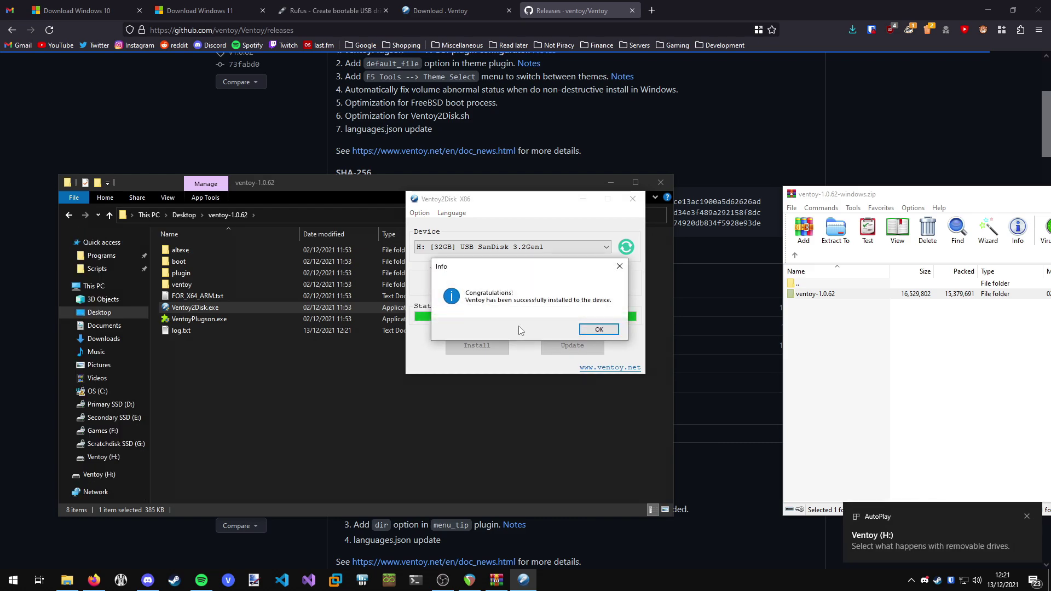
{"action": "left_click", "coordinate": [598, 330]}
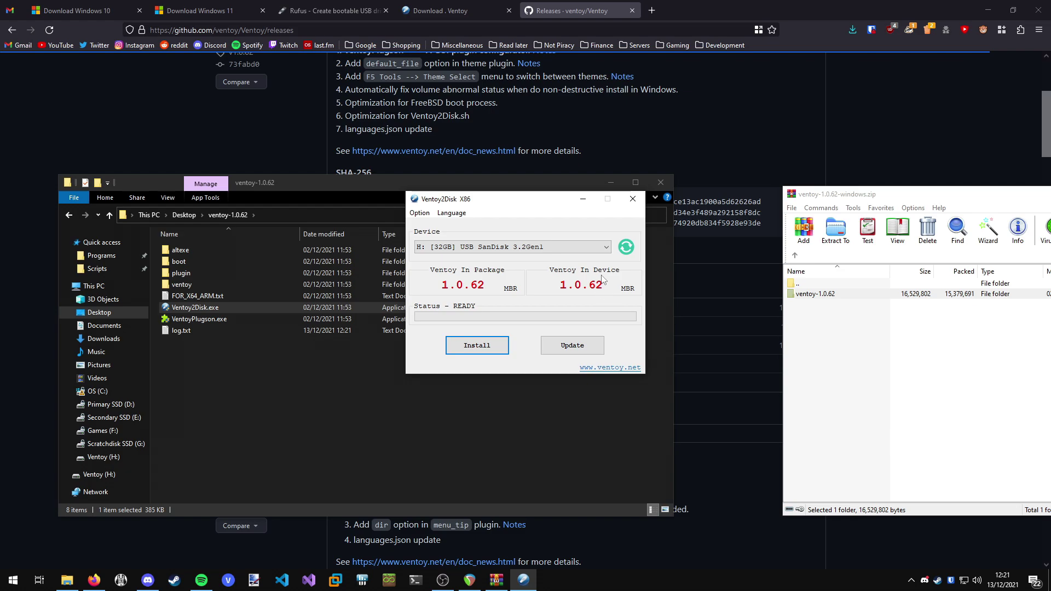
Close Ventoy2Disk, open the Ventoy (H:) drive and a second window at E:\Downloads\ISOs
{"action": "left_click", "coordinate": [633, 198]}
{"action": "left_click_drag", "start_coordinate": [242, 186], "coordinate": [271, 152]}
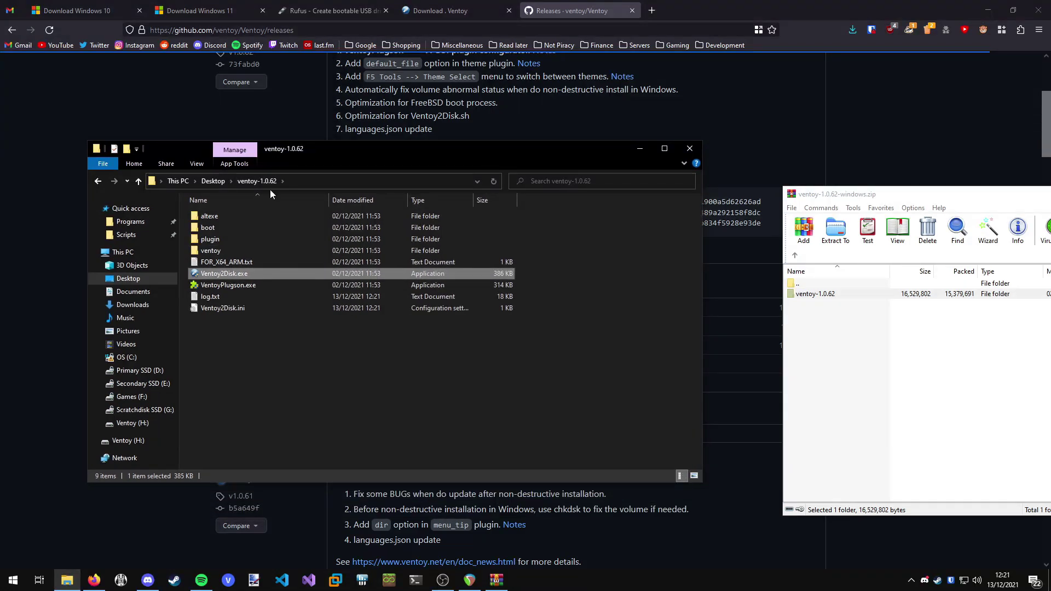
{"action": "left_click", "coordinate": [131, 424]}
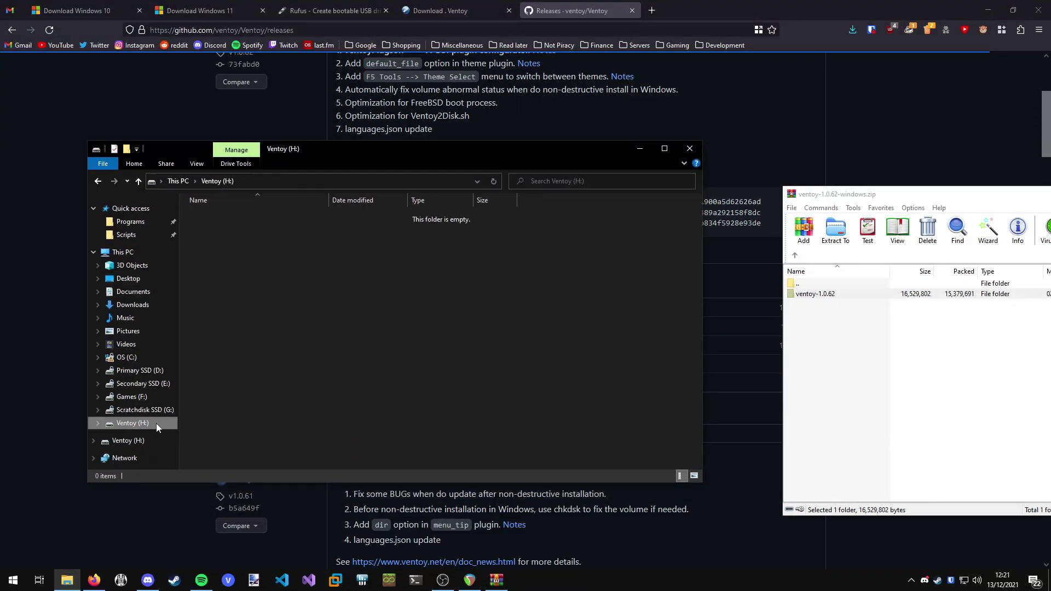
{"action": "left_click_drag", "start_coordinate": [336, 158], "coordinate": [538, 206]}
{"action": "key", "text": "super+e"}
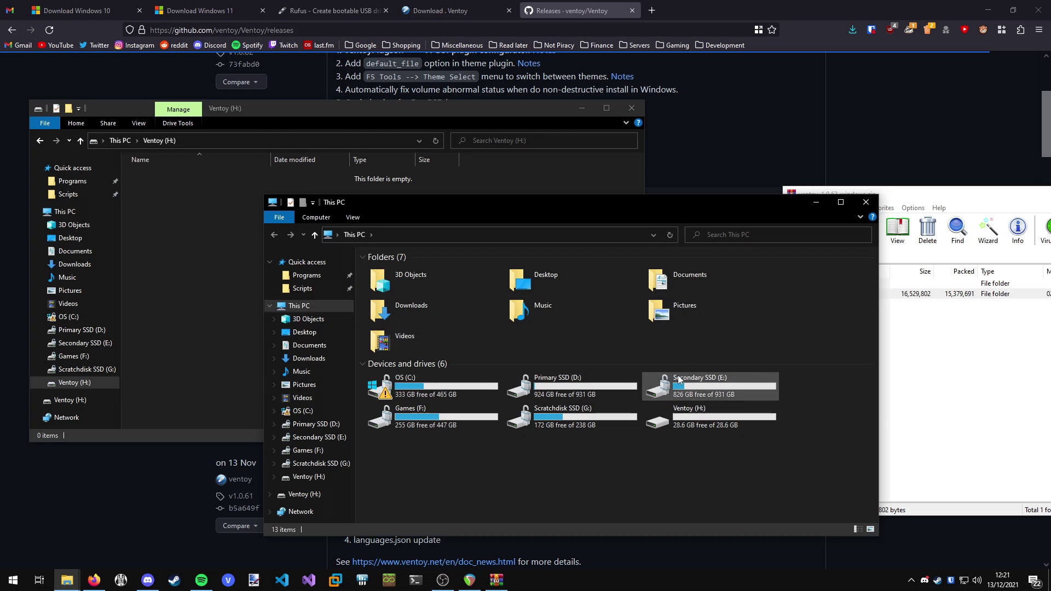
{"action": "double_click", "coordinate": [698, 389]}
{"action": "left_click", "coordinate": [411, 270]}
{"action": "double_click", "coordinate": [410, 270]}
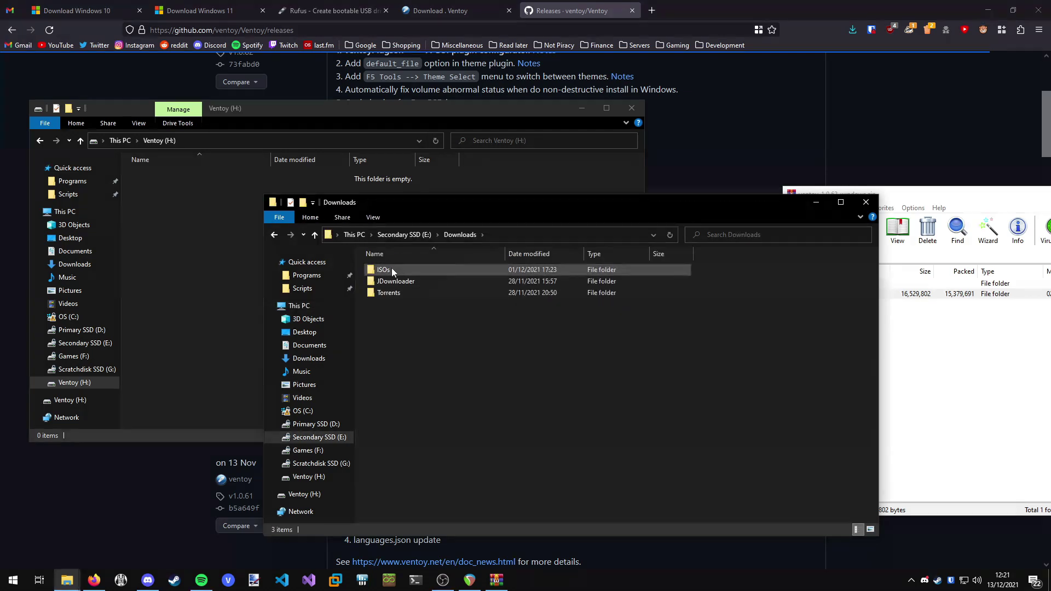
{"action": "double_click", "coordinate": [392, 268]}
{"action": "left_click_drag", "start_coordinate": [396, 202], "coordinate": [460, 211]}
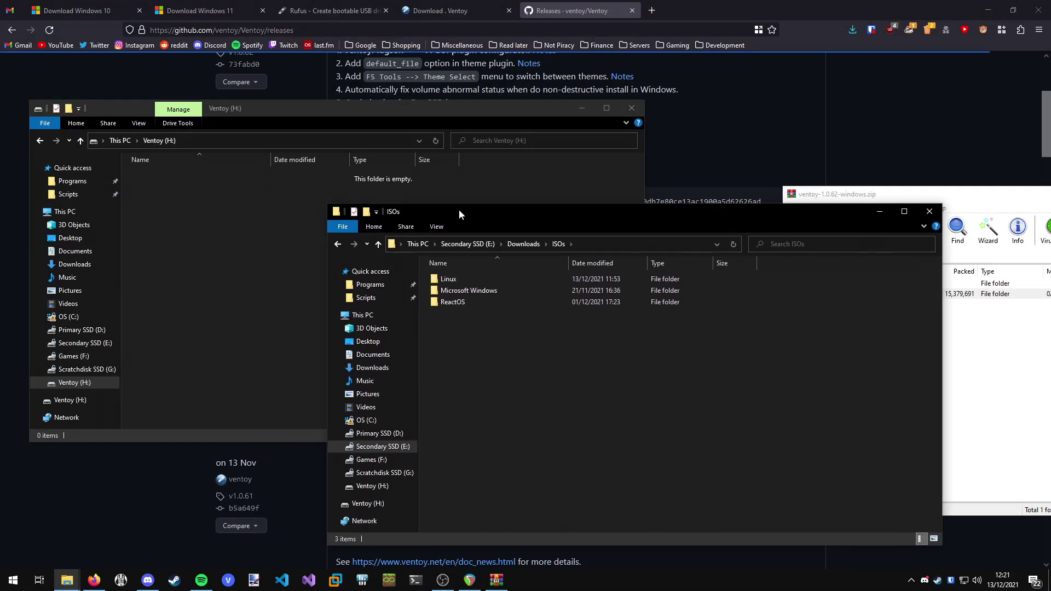
Paste the ubuntu-20.04.3 and ubuntu-21.10 ISOs onto the Ventoy drive
{"action": "double_click", "coordinate": [461, 279]}
{"action": "double_click", "coordinate": [452, 279]}
{"action": "left_click", "coordinate": [447, 276]}
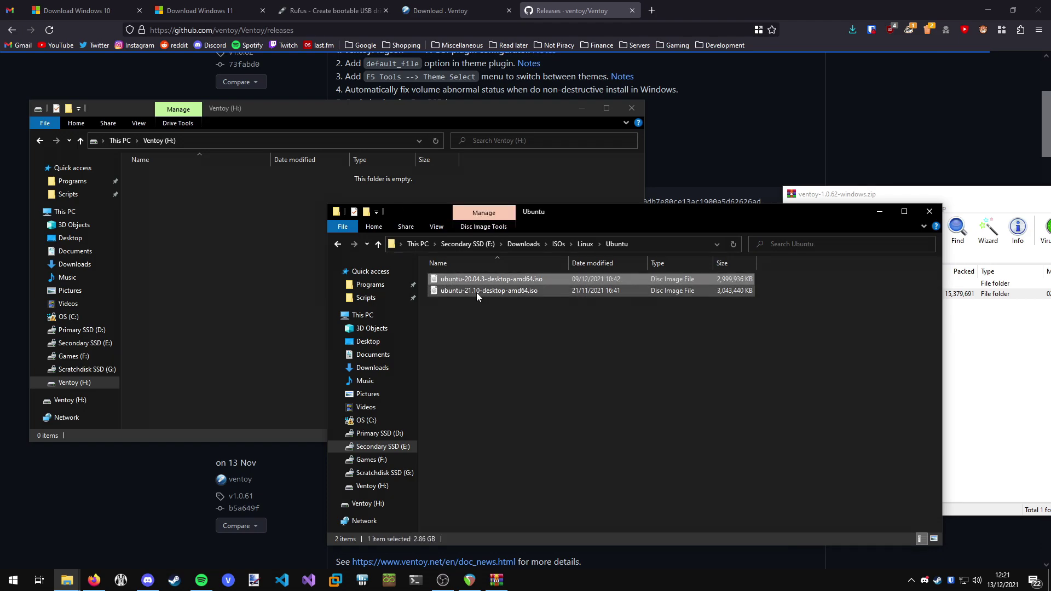
{"action": "left_click", "coordinate": [476, 293], "text": "shift"}
{"action": "left_click", "coordinate": [249, 314]}
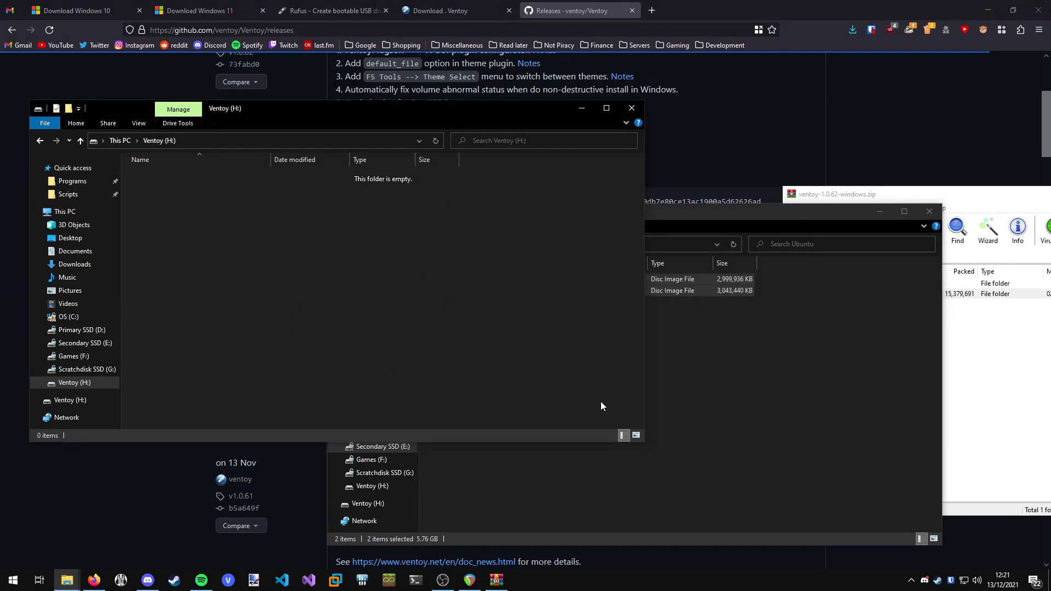
{"action": "key", "text": "ctrl+v"}
{"action": "left_click_drag", "start_coordinate": [227, 145], "coordinate": [414, 87]}
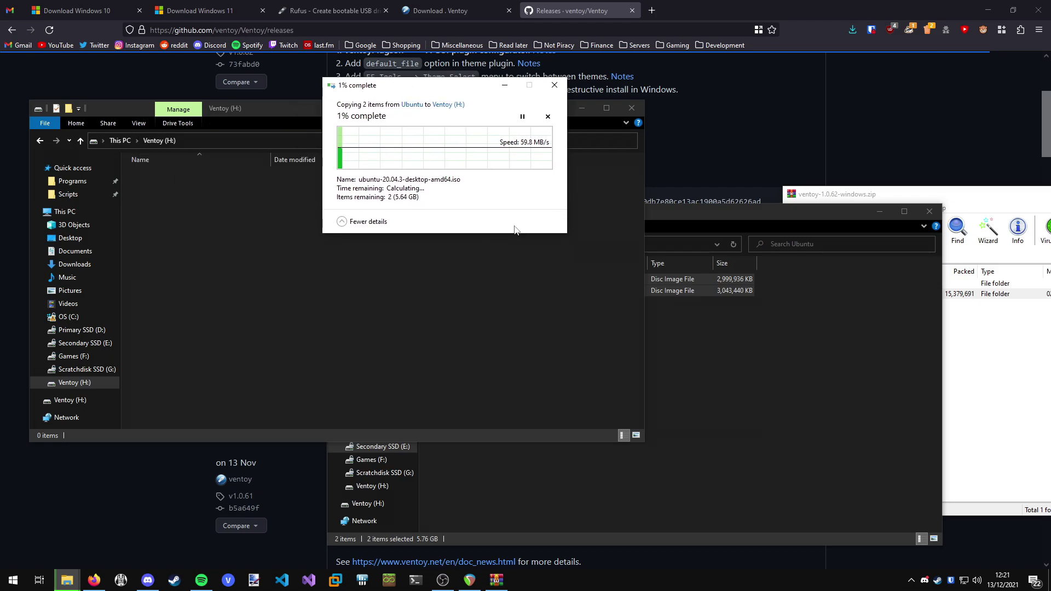
Copy the Void Linux ISO onto the Ventoy drive
{"action": "left_click", "coordinate": [684, 383]}
{"action": "key", "text": "alt+Up"}
{"action": "double_click", "coordinate": [465, 290]}
{"action": "left_click", "coordinate": [459, 280]}
{"action": "key", "text": "ctrl+c"}
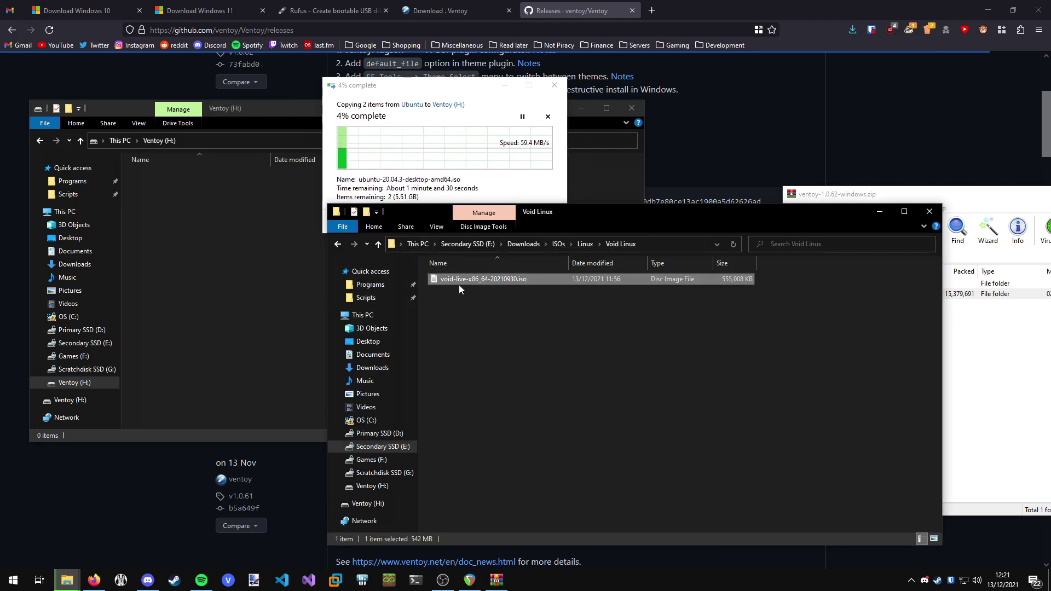
{"action": "left_click", "coordinate": [254, 317]}
{"action": "key", "text": "ctrl+v"}
Paste the Windows 11 ISO from ISOs > Microsoft Windows > Windows 11 onto the Ventoy drive
{"action": "left_click", "coordinate": [723, 379]}
{"action": "key", "text": "alt+Up"}
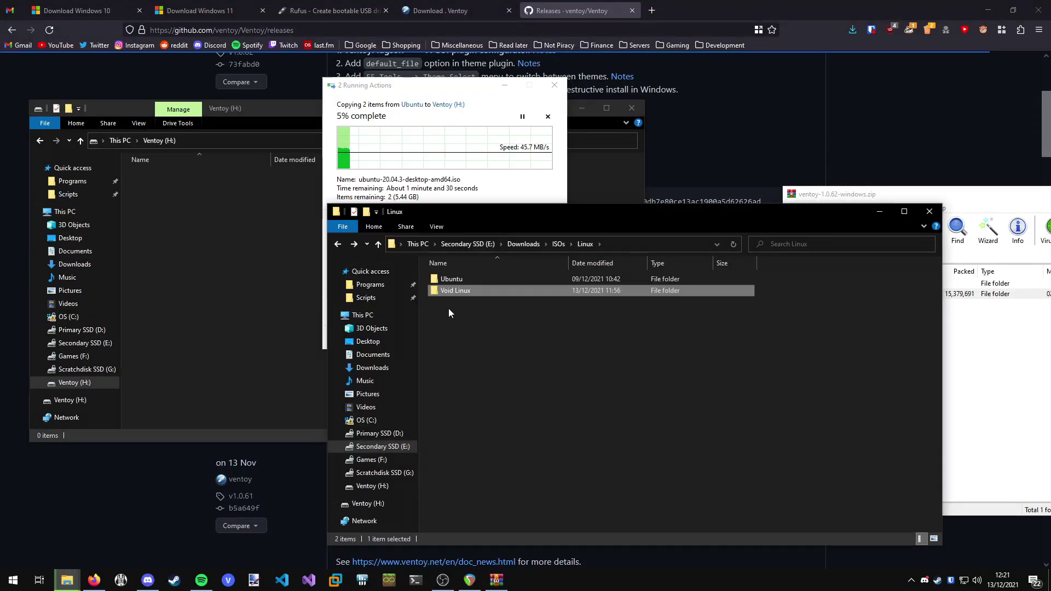
{"action": "key", "text": "alt+Up"}
{"action": "double_click", "coordinate": [452, 291]}
{"action": "double_click", "coordinate": [453, 279]}
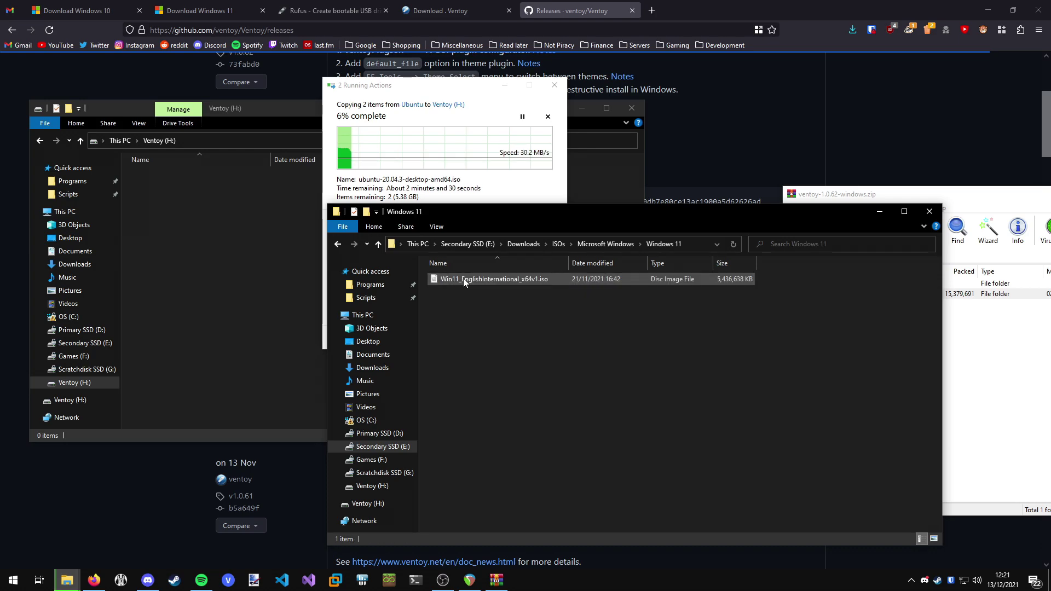
{"action": "left_click", "coordinate": [463, 278]}
{"action": "left_click", "coordinate": [219, 322]}
{"action": "key", "text": "ctrl+v"}
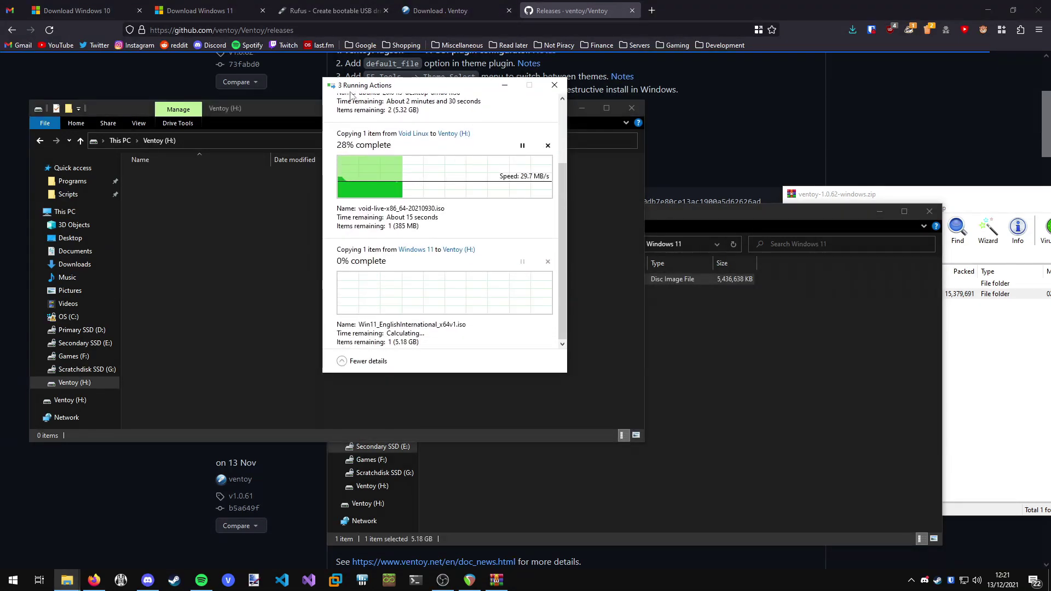
{"action": "scroll", "coordinate": [438, 261], "scroll_direction": "up", "scroll_amount": 2}
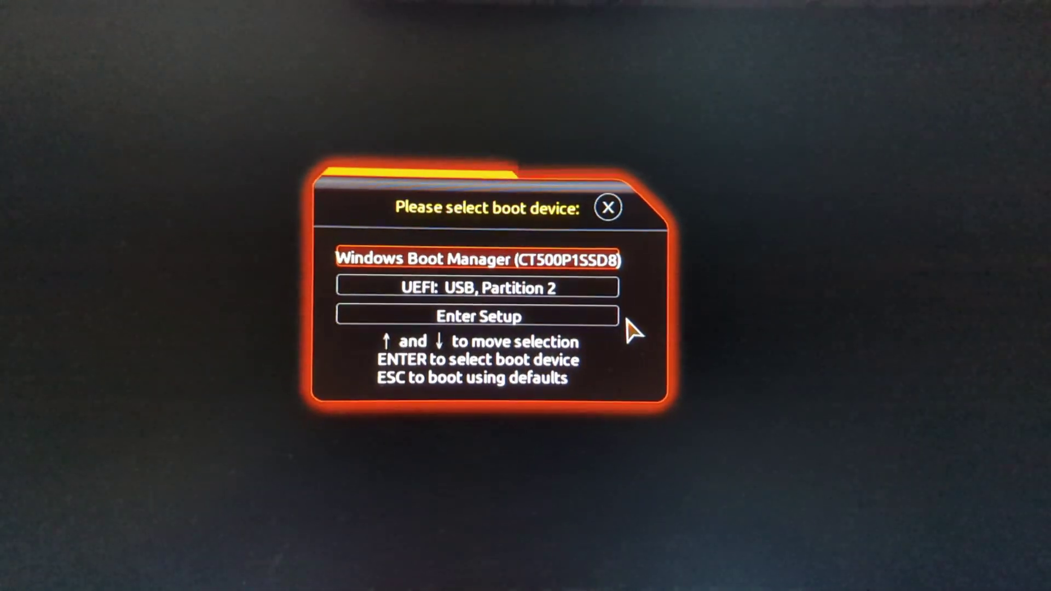
Boot from 'UEFI: USB, Partition 2' to bring up the Ventoy 1.0.62 menu
{"action": "key", "text": "Down"}
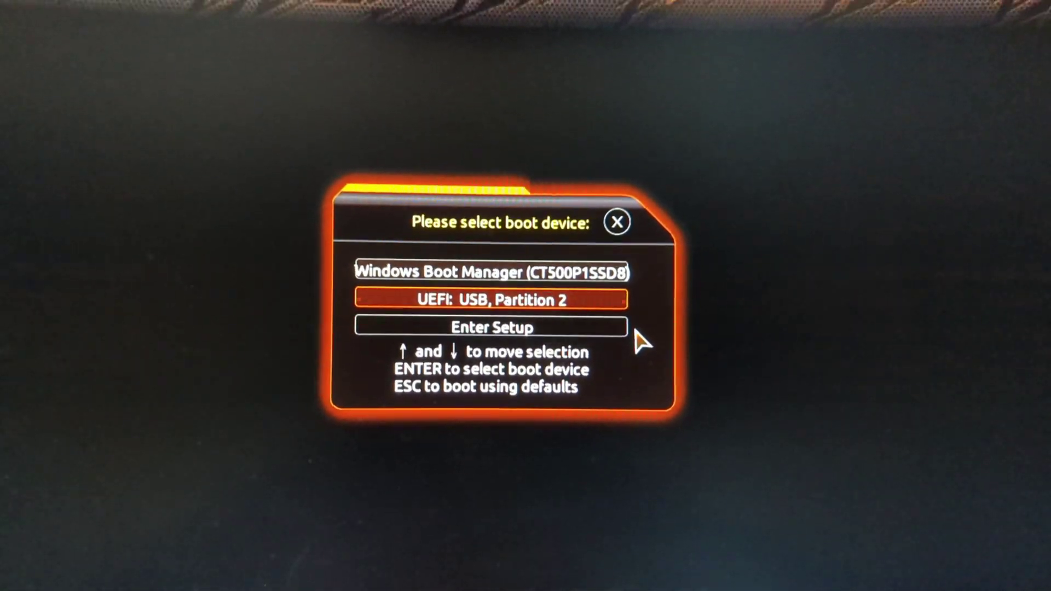
{"action": "key", "text": "Return"}
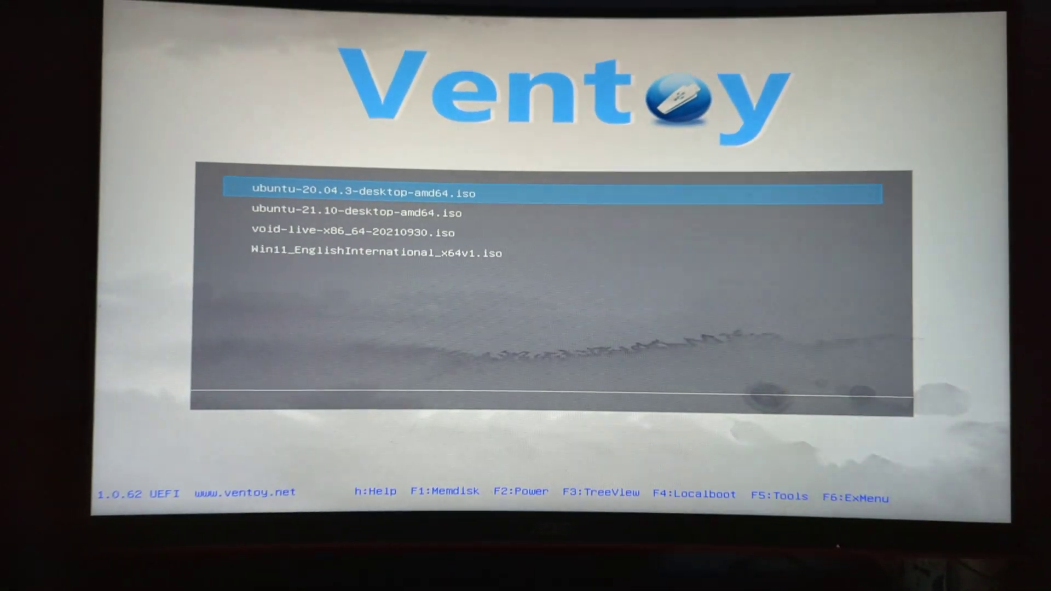
{"action": "key", "text": "Down"}
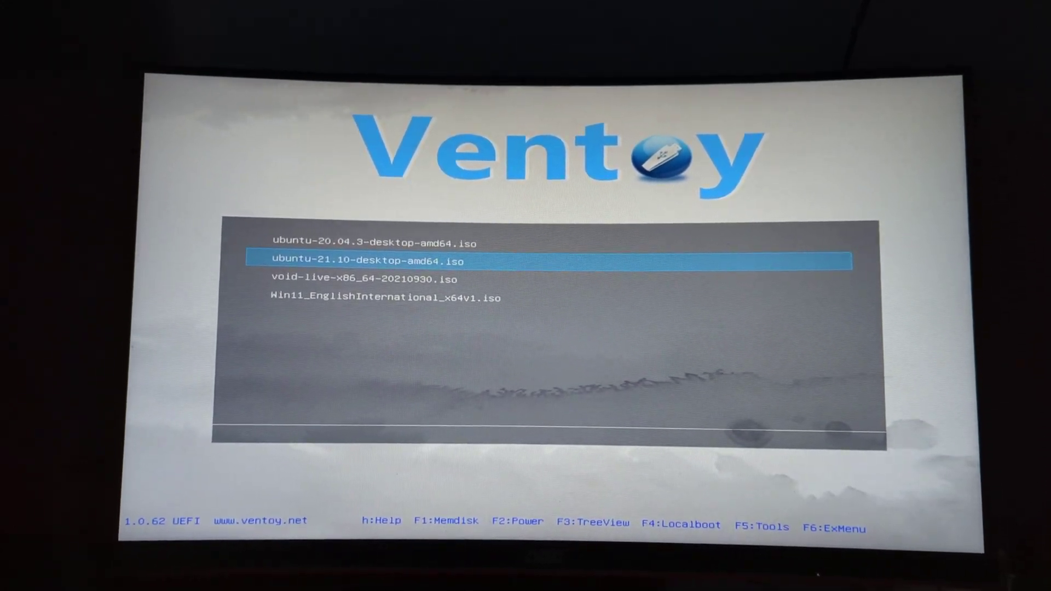
{"action": "key", "text": "Down"}
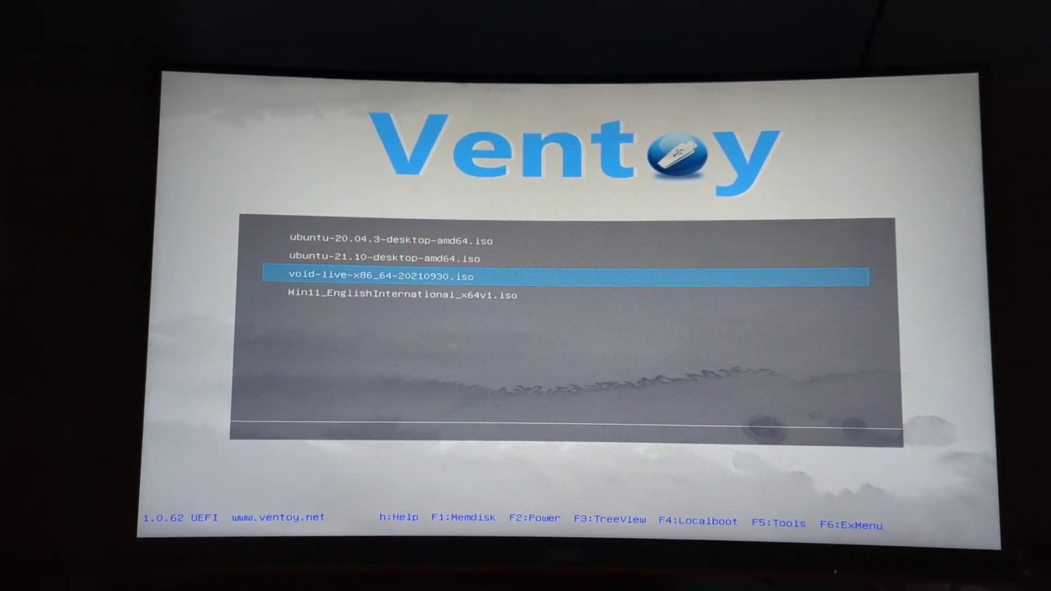
{"action": "key", "text": "Down"}
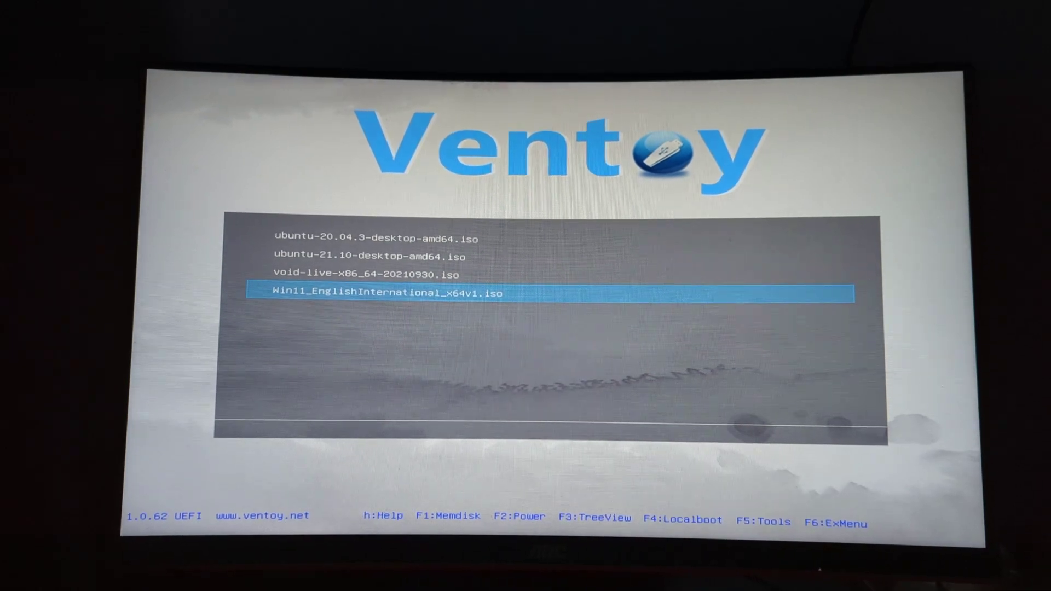